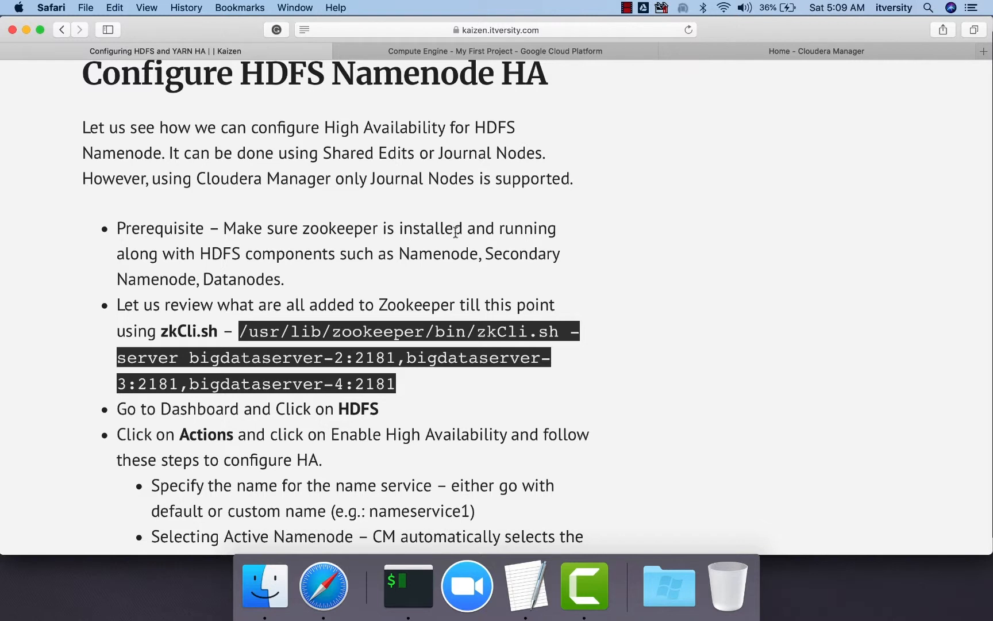
Copy the guide's zkCli.sh command and run it in iTerm2 to connect to bigdataserver-2, bigdataserver-3 and bigdataserver-4 on port 2181.
click(799, 52)
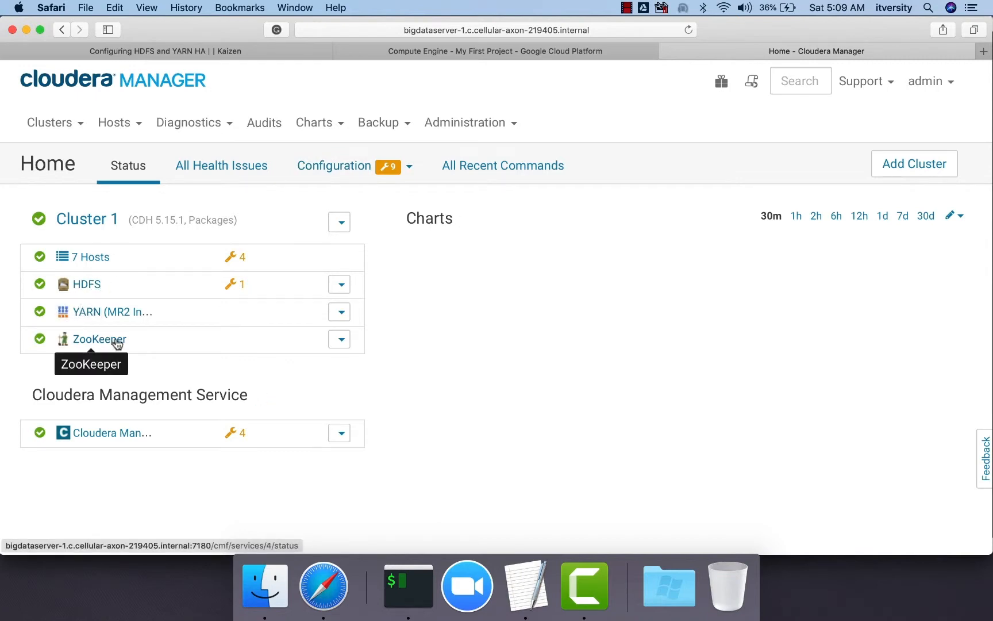
click(259, 49)
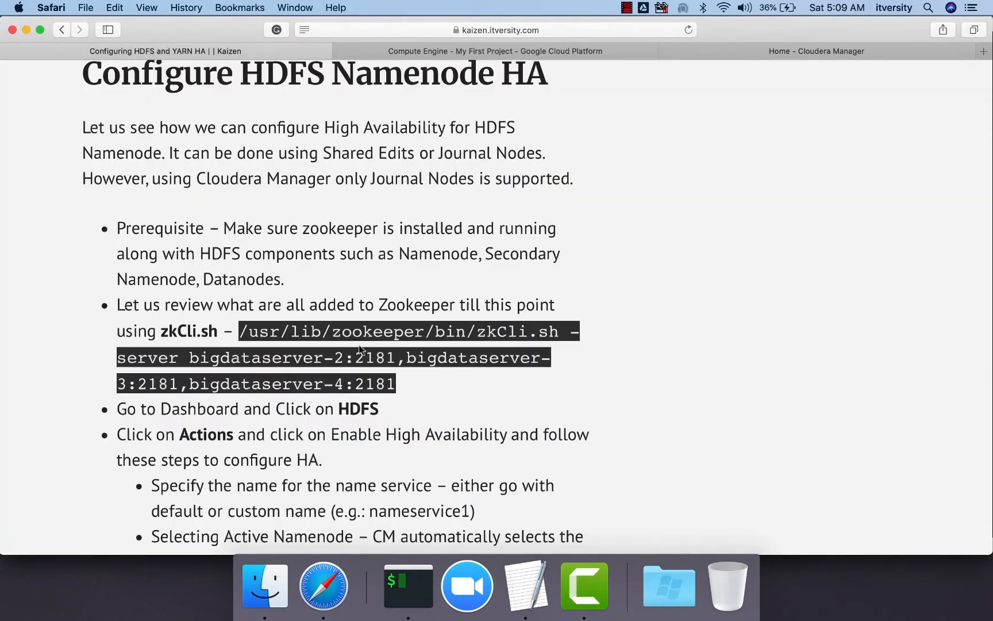
scroll(384, 371, down, 1)
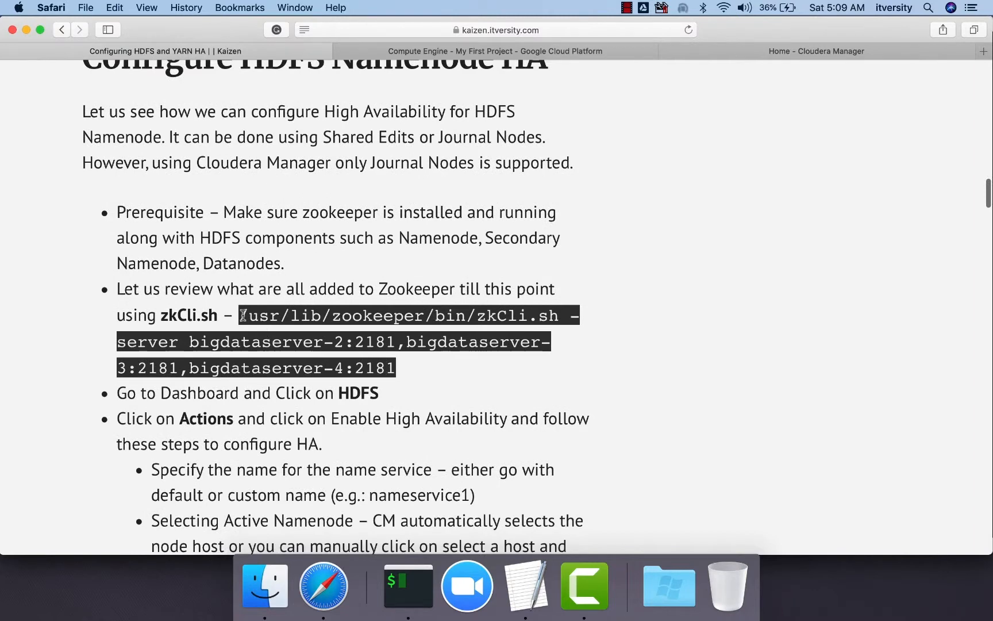
drag(240, 315, 390, 375)
key(super+c)
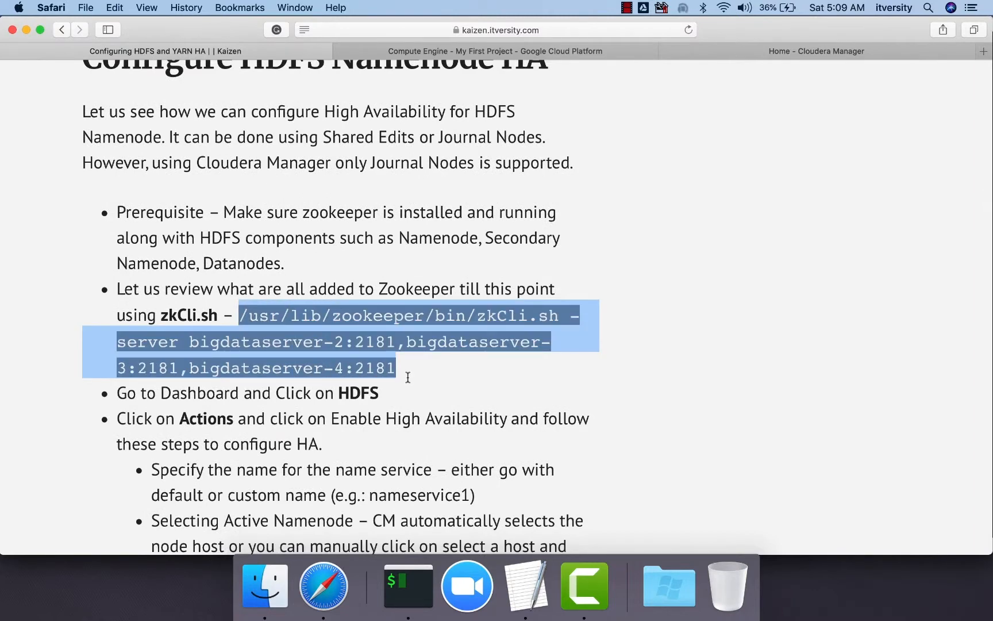
key(super+Tab)
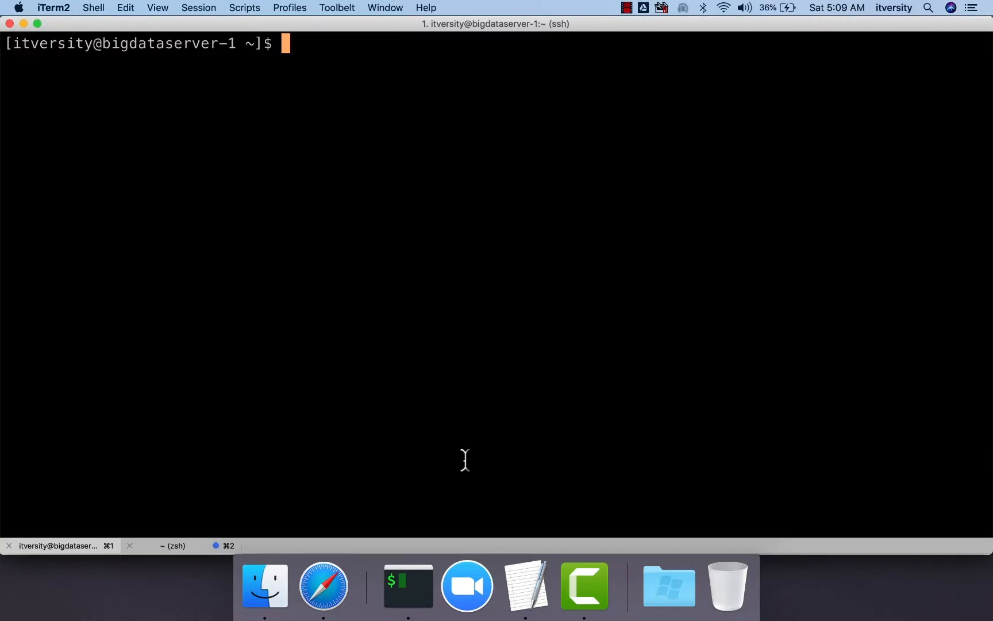
key(super+v)
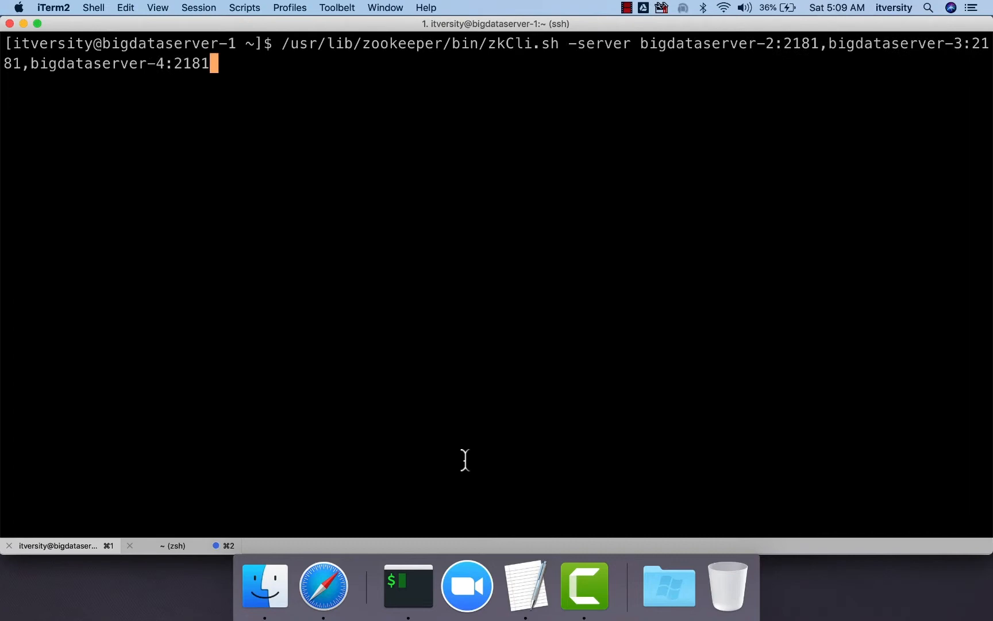
key(Return)
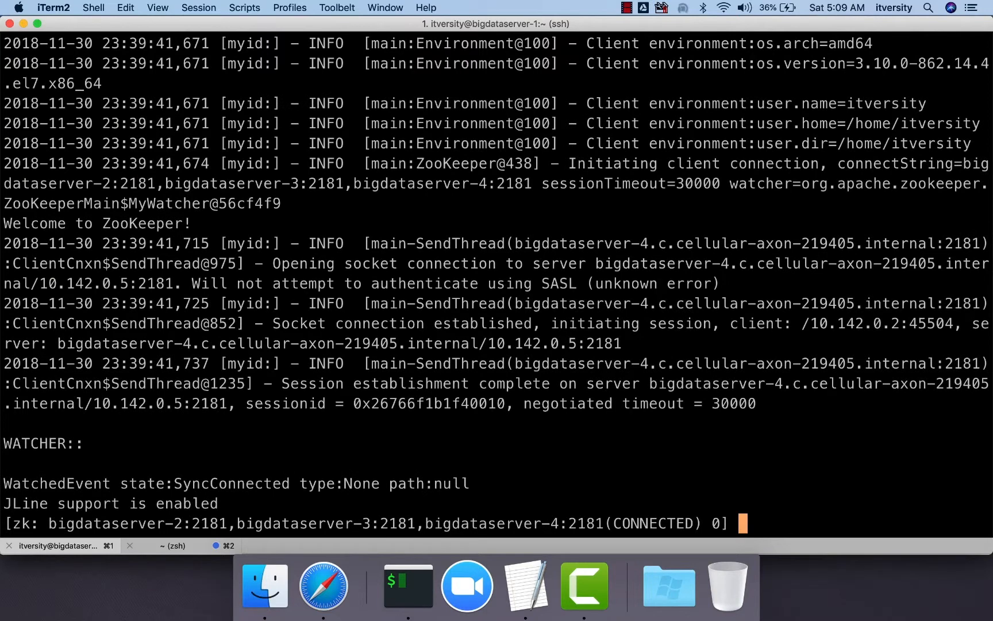
List ZooKeeper's root znodes with ls / and quit the ZooKeeper client.
scroll(463, 461, up, 1)
scroll(464, 461, down, 1)
text(ls /)
key(Return)
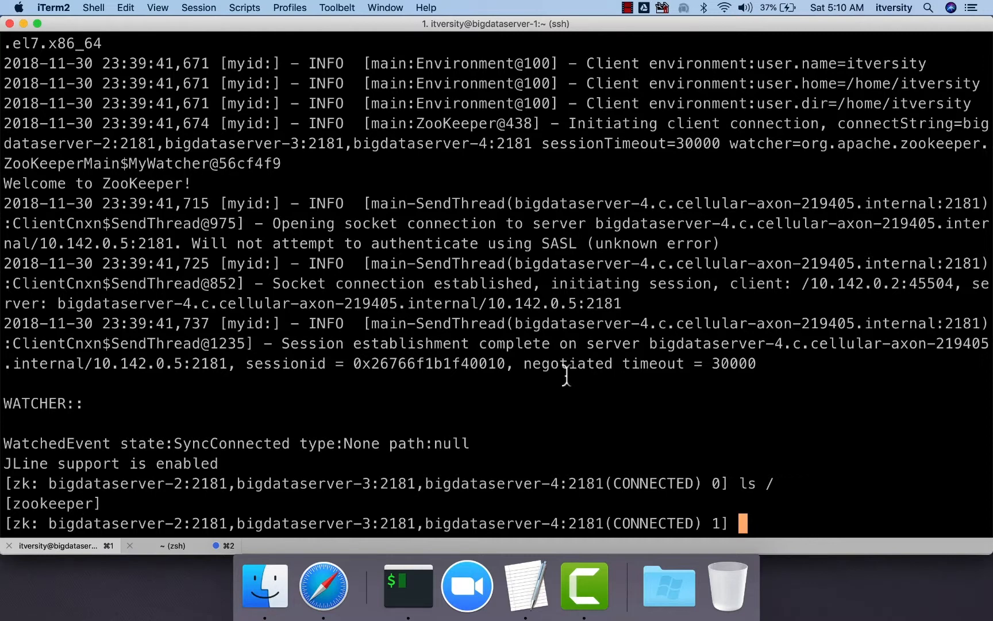
text(quit)
key(Return)
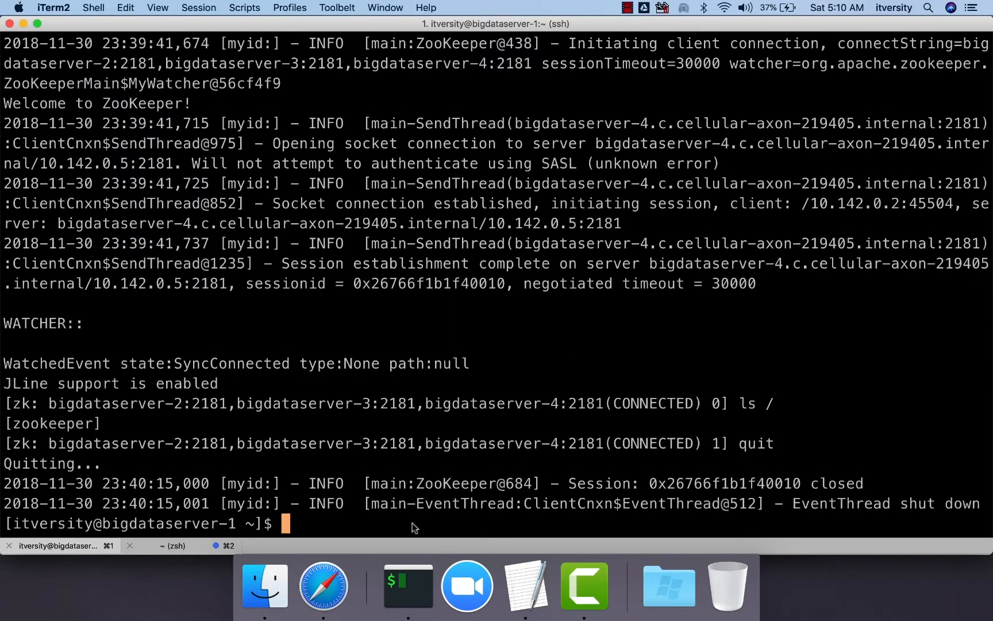
Switch to Cloudera Manager in Safari and examine which hosts run the HDFS role instances, including the DataNodes, NameNode and SecondaryNameNode.
click(324, 591)
click(797, 53)
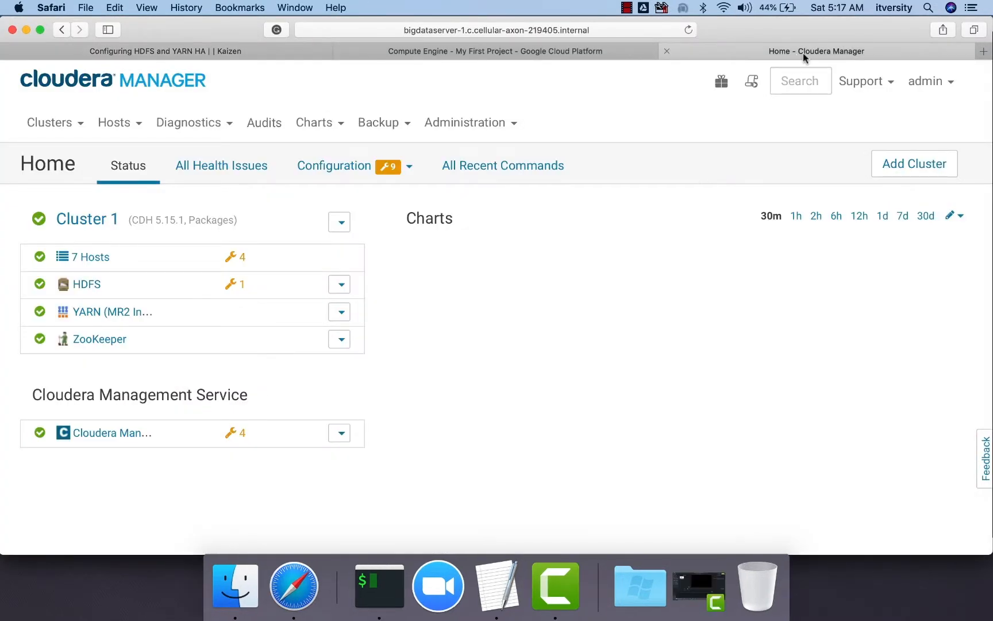
click(88, 282)
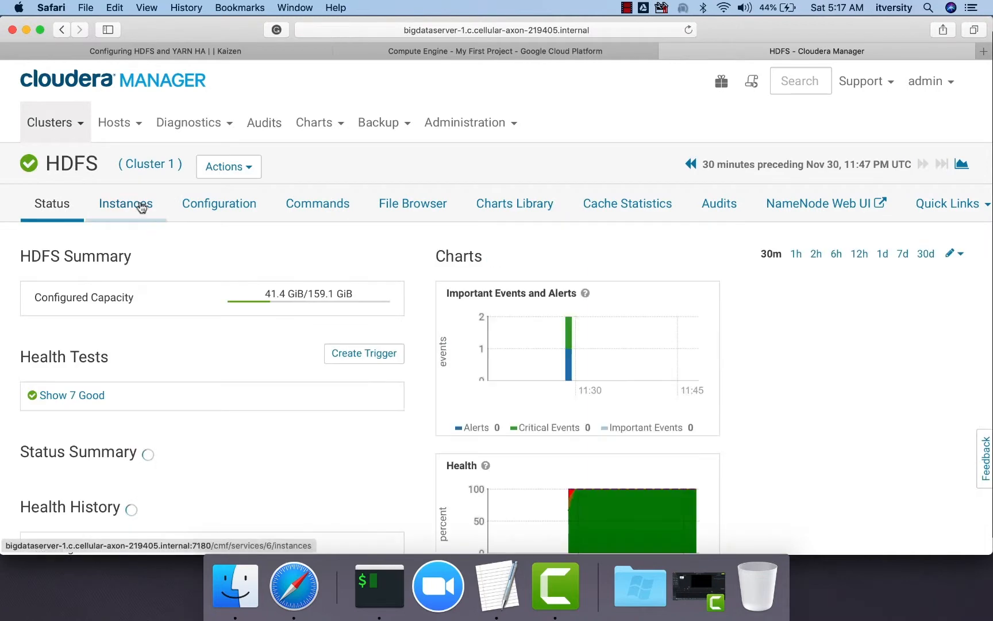
click(139, 203)
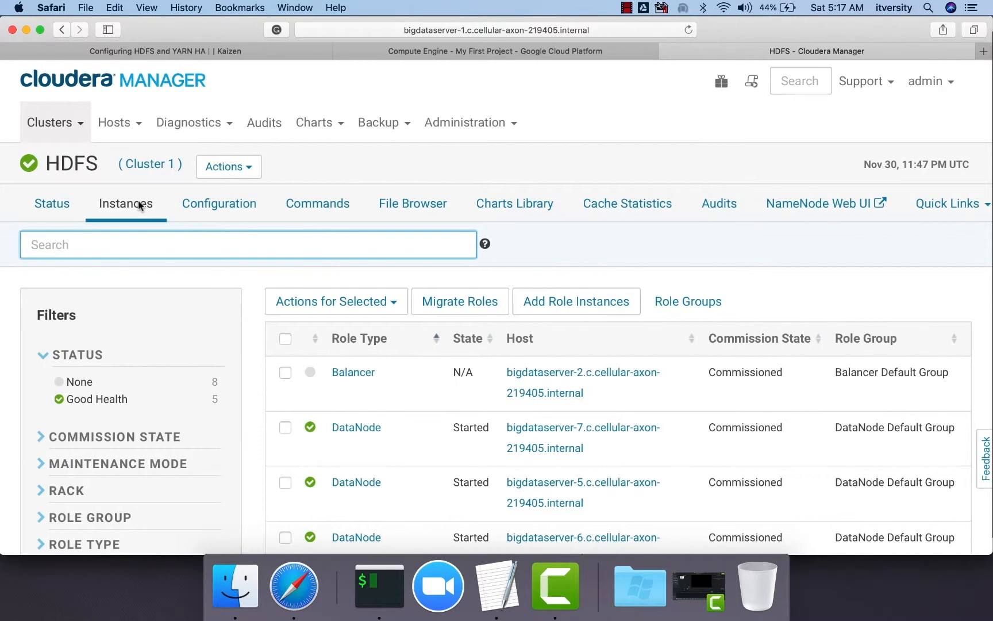
scroll(293, 263, down, 5)
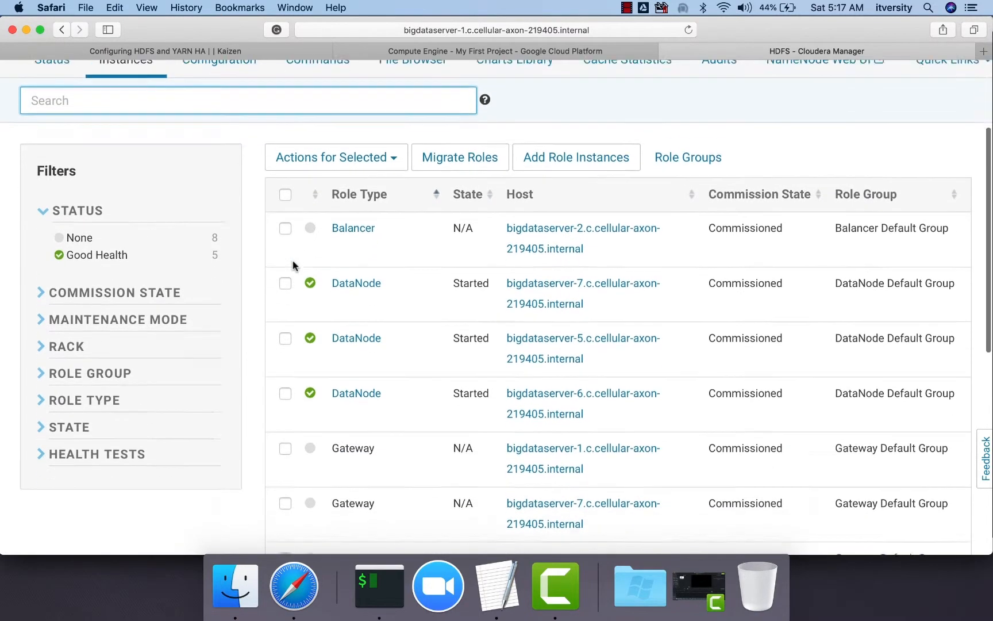
scroll(293, 265, down, 2)
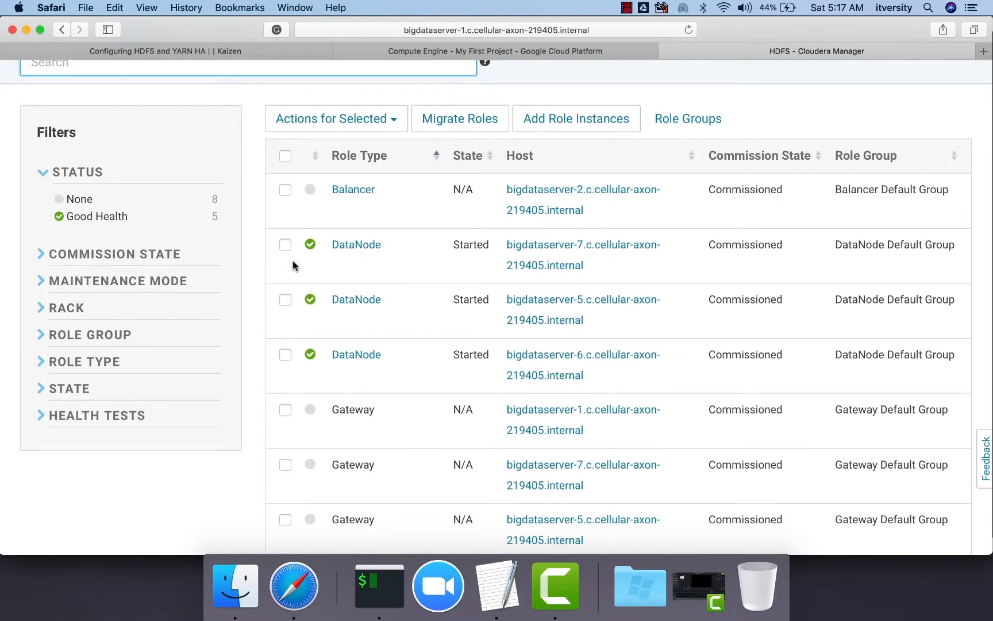
scroll(292, 265, down, 12)
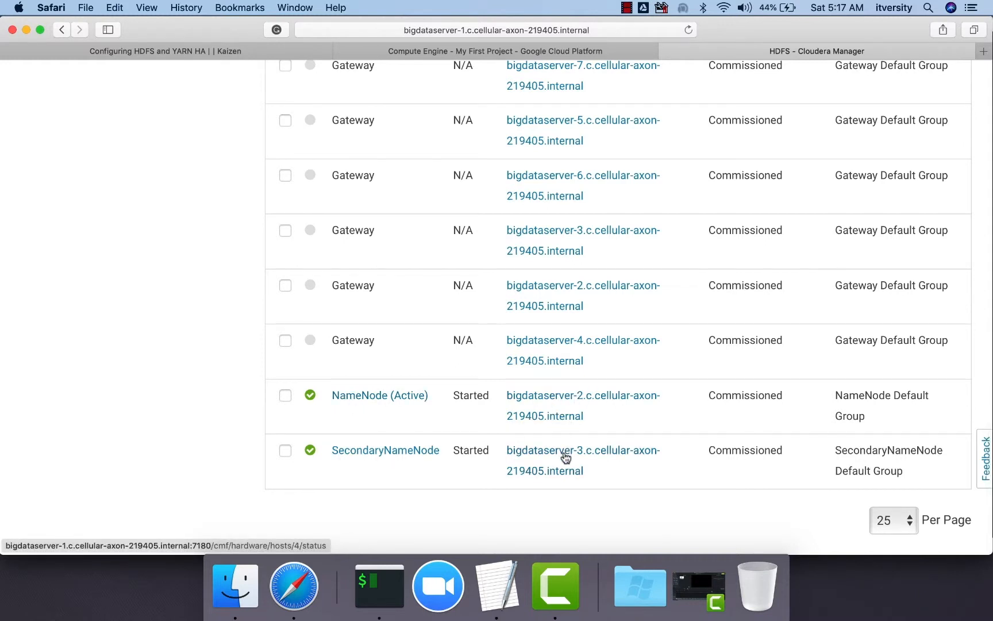
scroll(566, 454, up, 12)
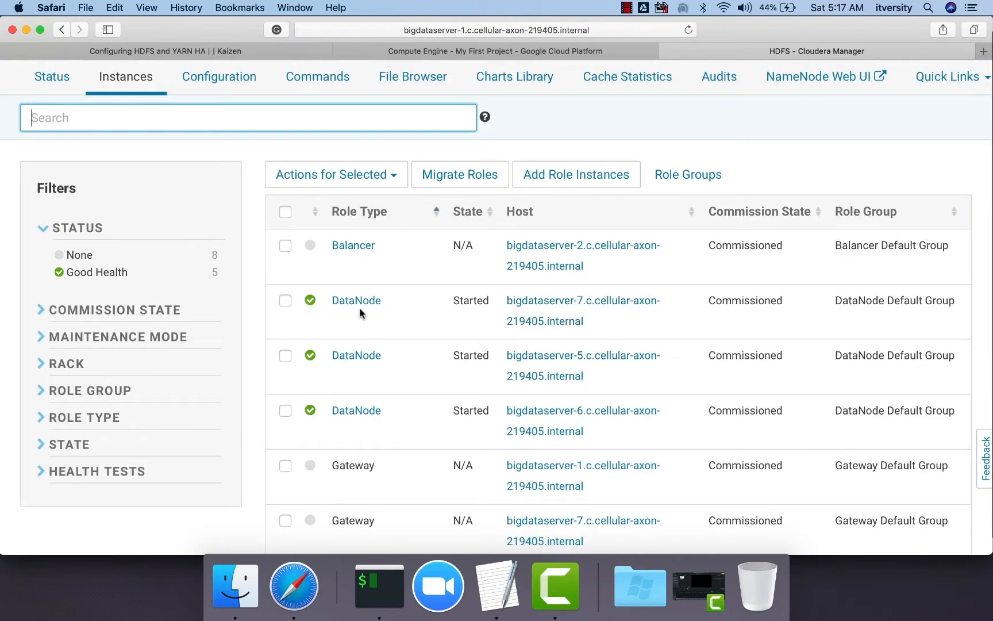
scroll(359, 308, down, 9)
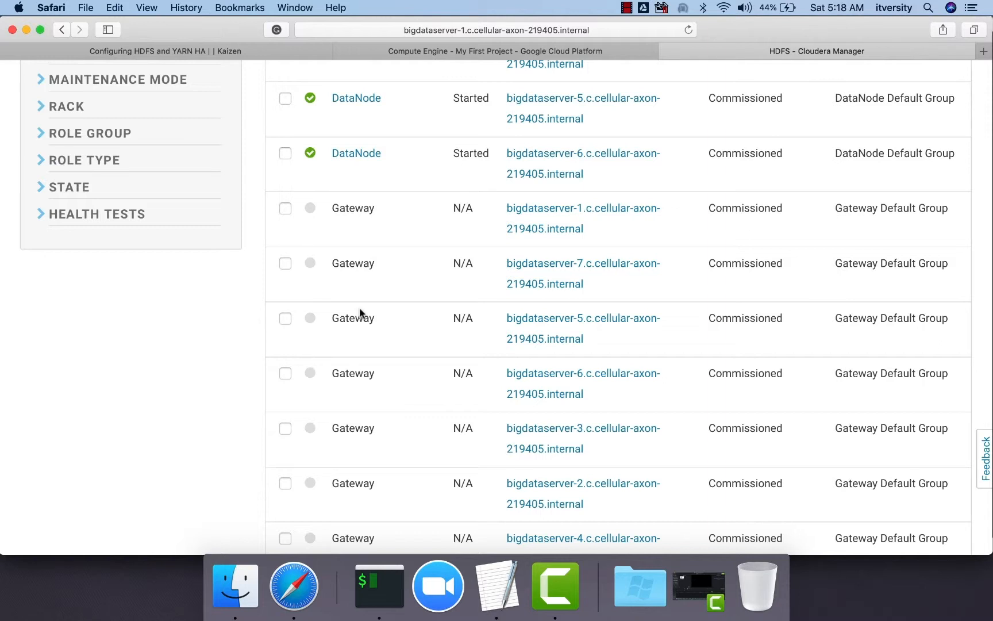
scroll(360, 313, up, 10)
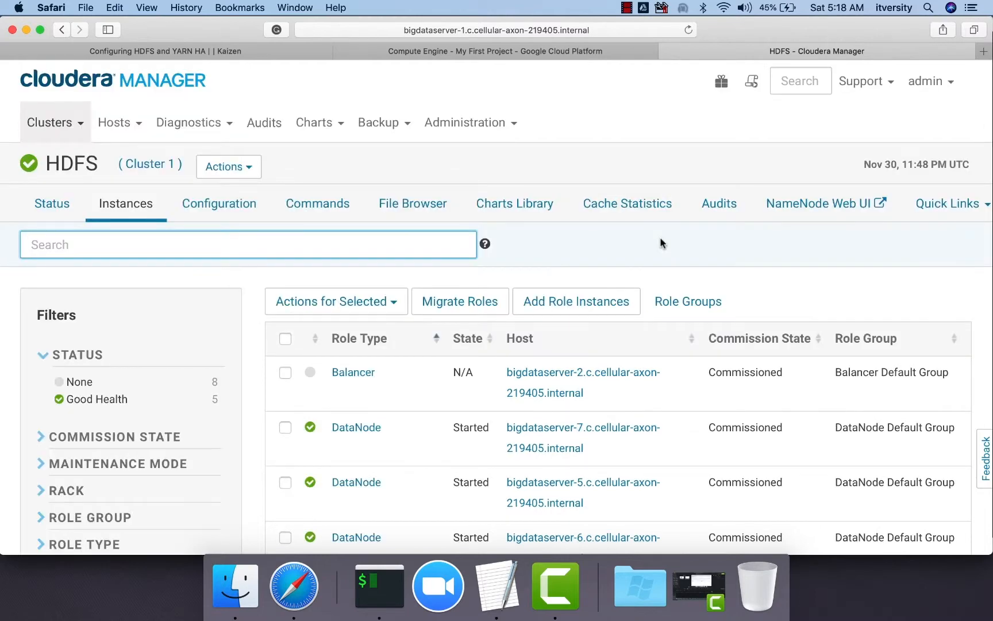
Start enabling High Availability for the HDFS service and accept nameservice1 as the nameservice name.
click(247, 170)
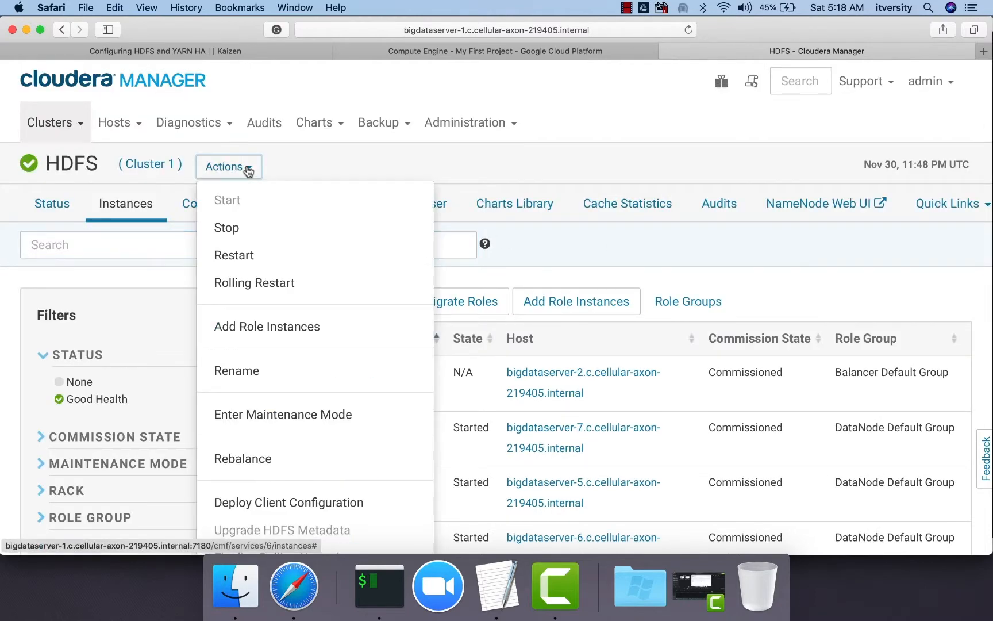
scroll(268, 288, down, 5)
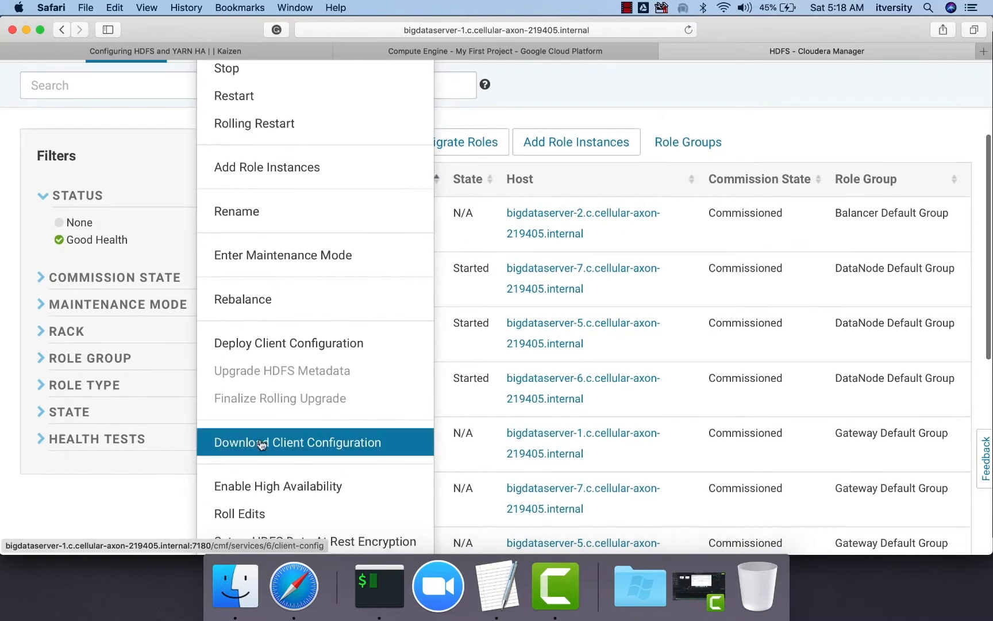
click(260, 453)
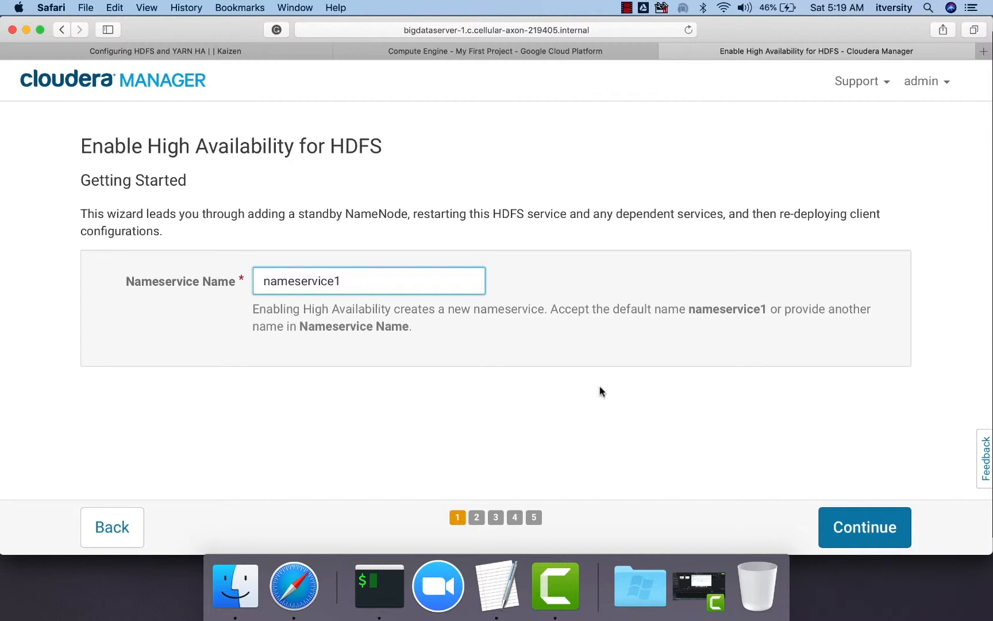
click(873, 530)
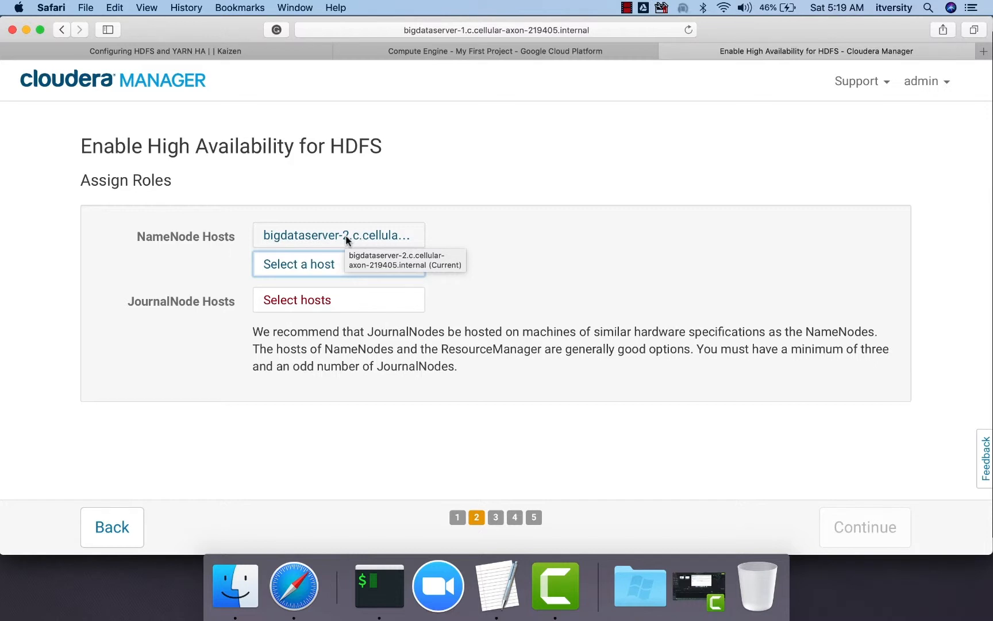
Assign bigdataserver-3 as the second NameNode host.
click(321, 266)
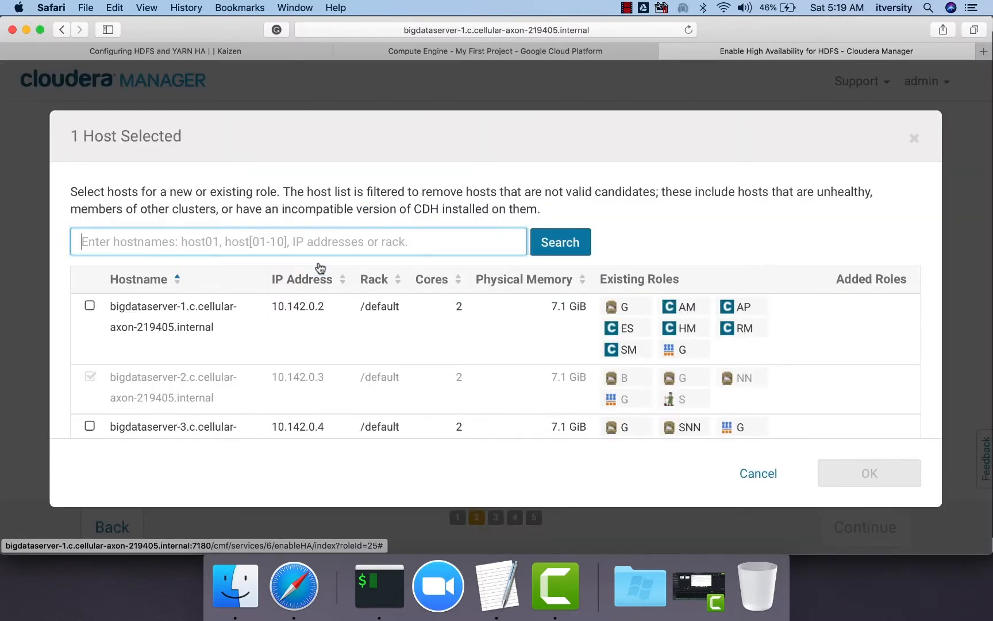
scroll(248, 337, down, 2)
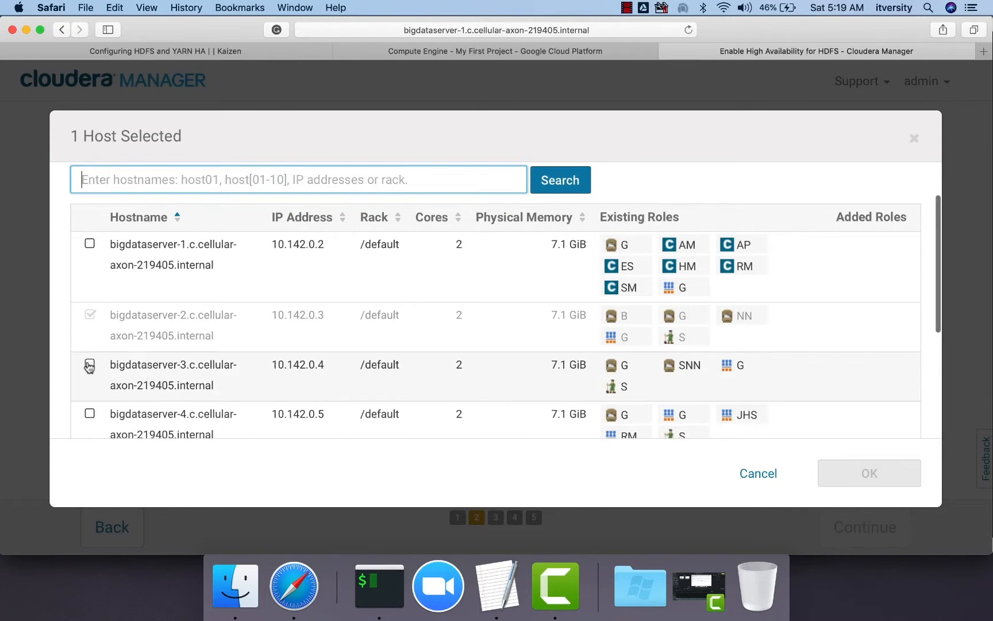
click(89, 366)
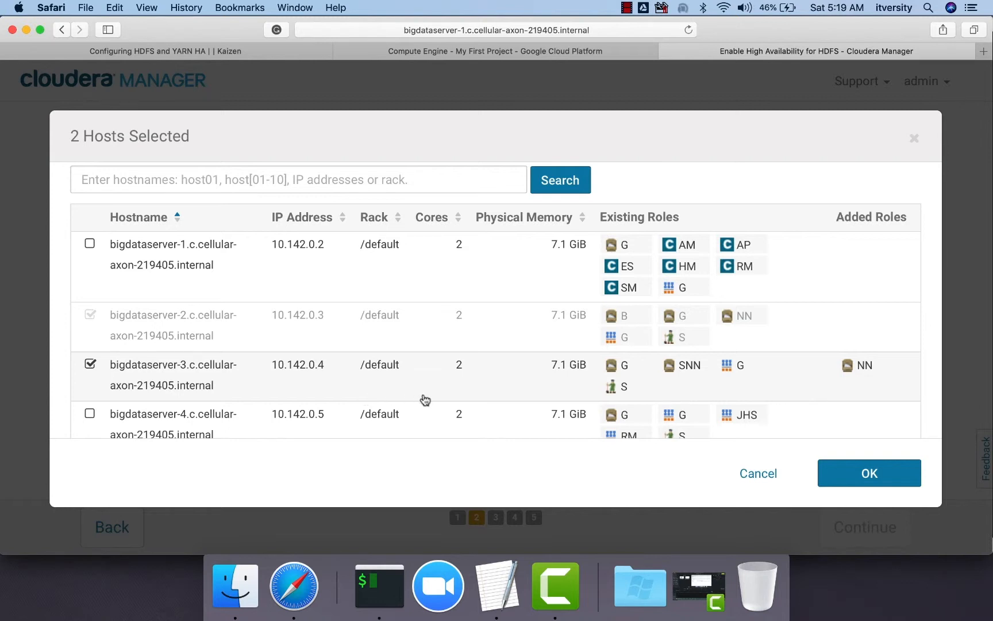
click(885, 474)
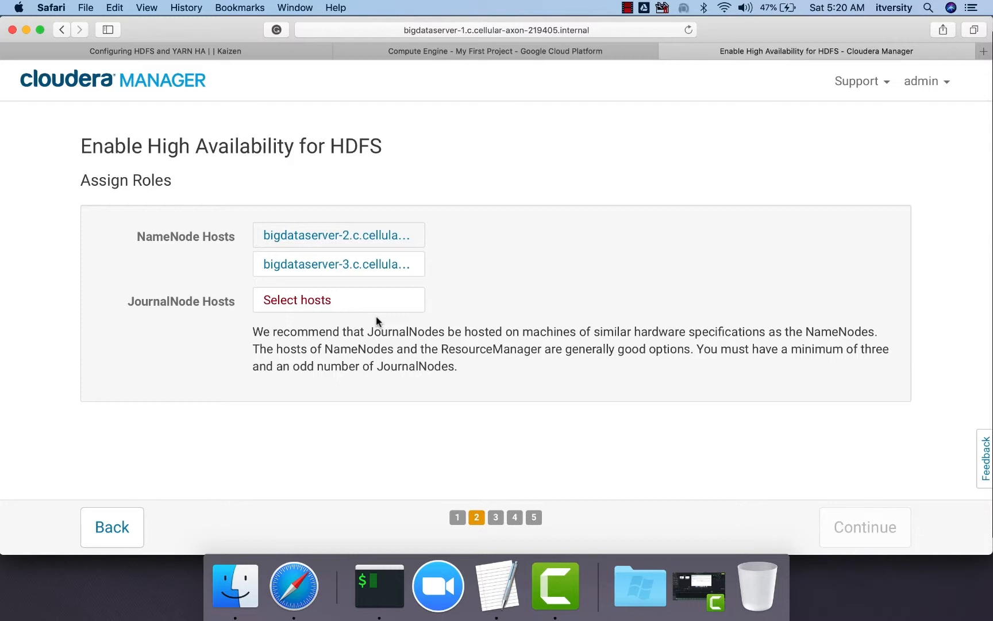
Assign bigdataserver-2, bigdataserver-3 and bigdataserver-4 as JournalNode hosts and proceed to reviewing the changes.
click(353, 297)
click(90, 342)
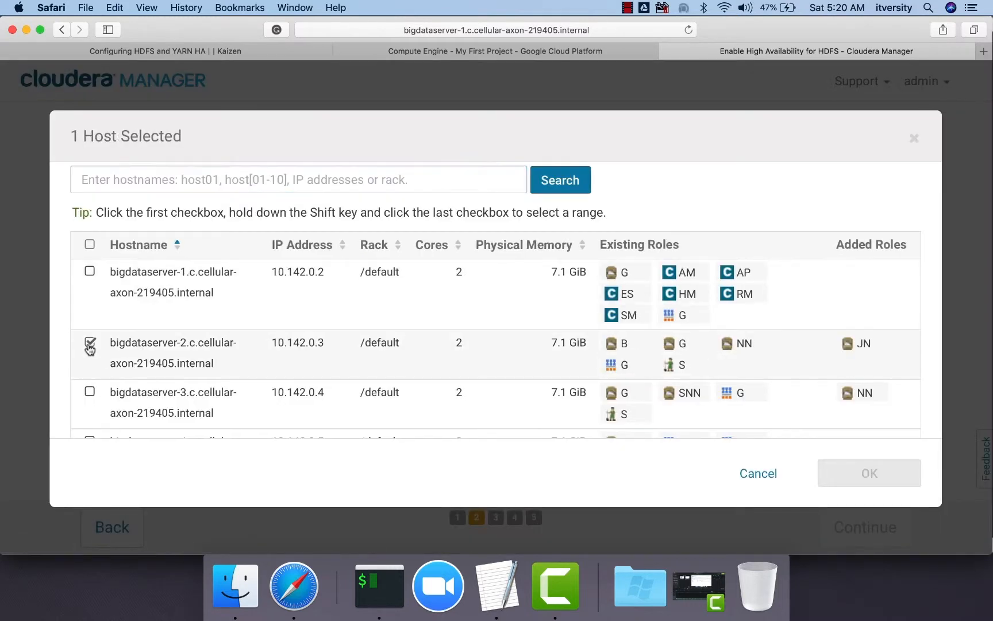
click(90, 392)
scroll(90, 396, down, 1)
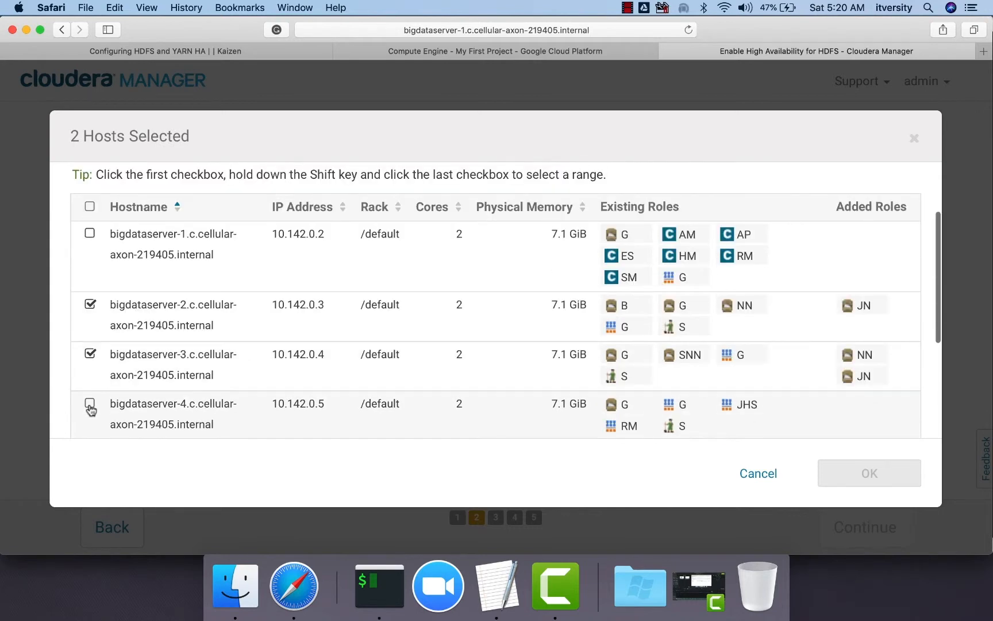
click(89, 402)
click(870, 473)
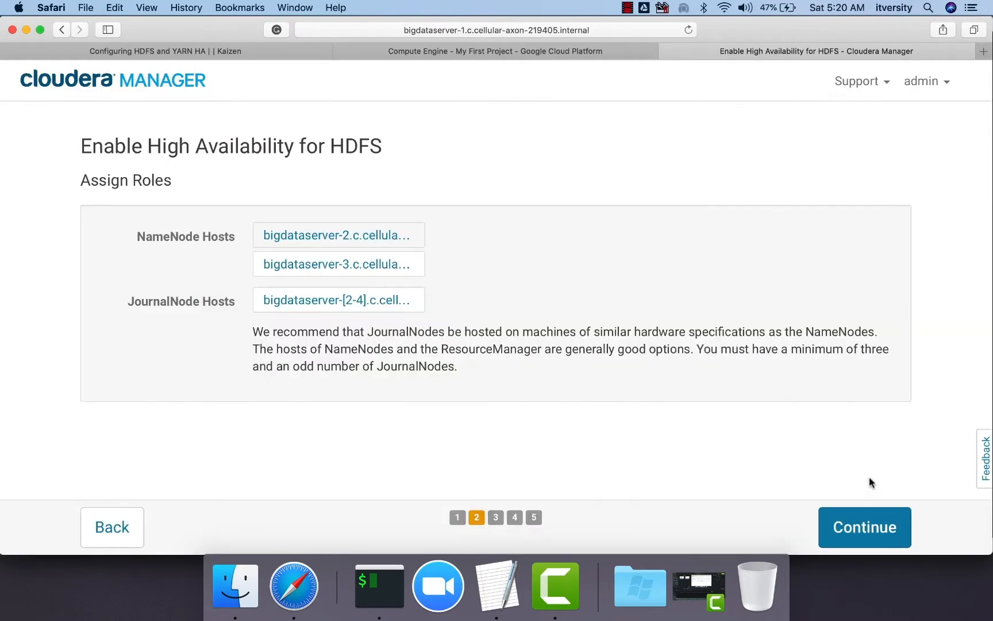
click(872, 527)
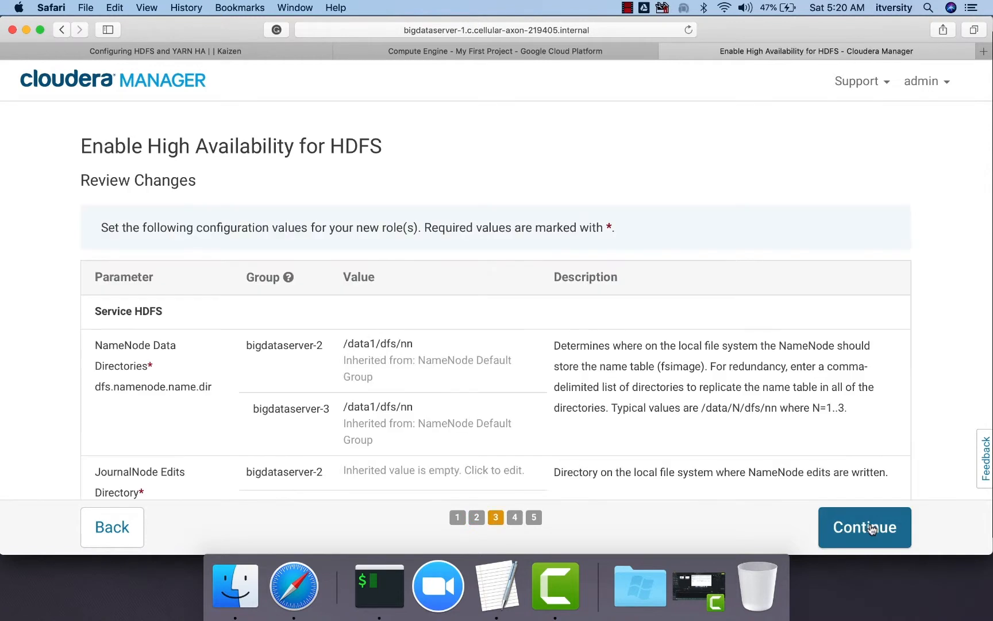
Set the JournalNode Edits Directory for bigdataserver-2 to /data1/jn.
scroll(744, 430, down, 3)
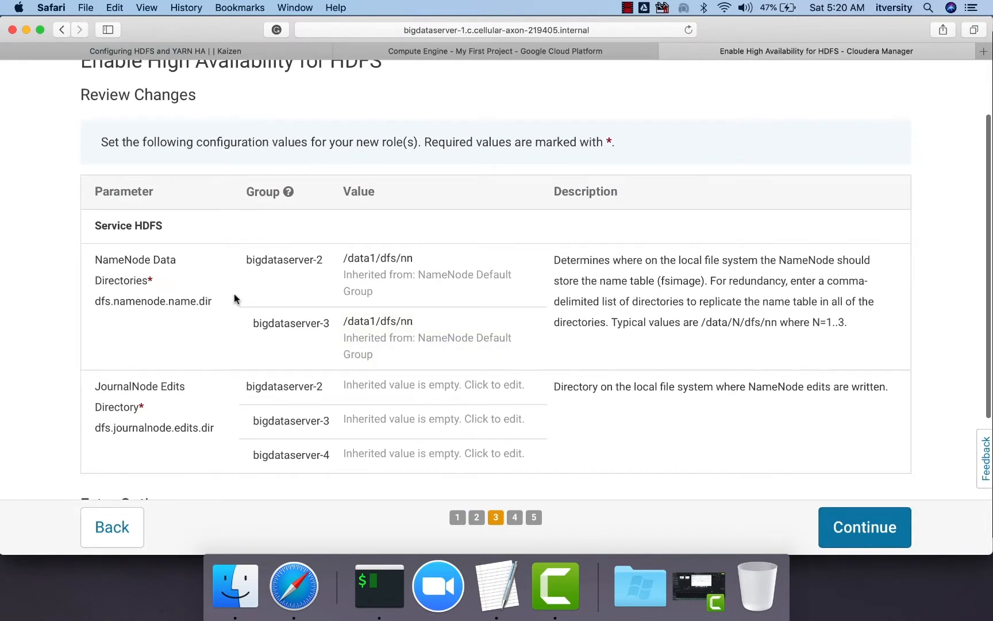
scroll(276, 282, down, 1)
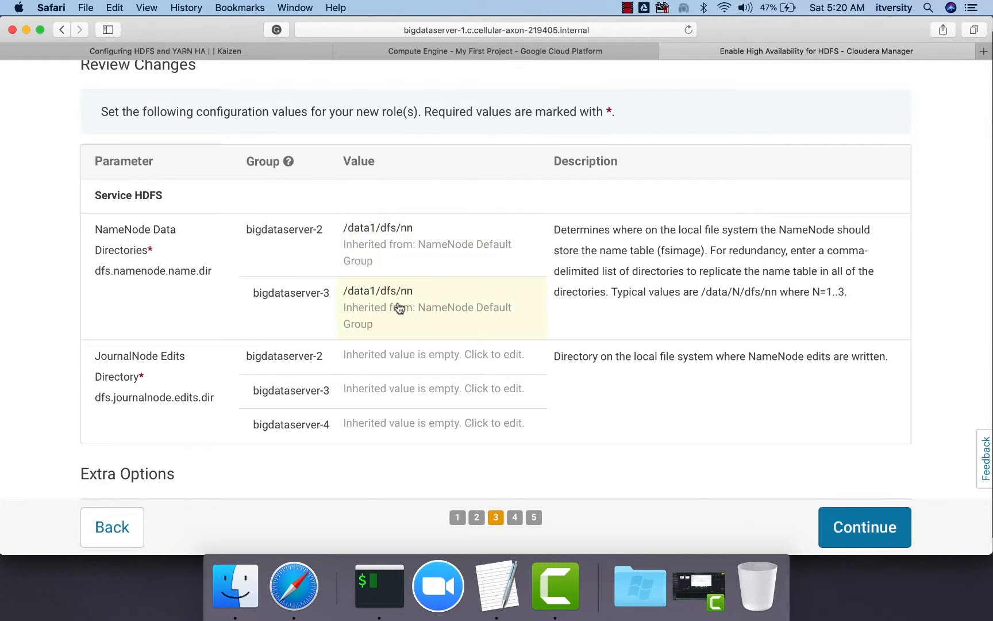
scroll(279, 346, down, 3)
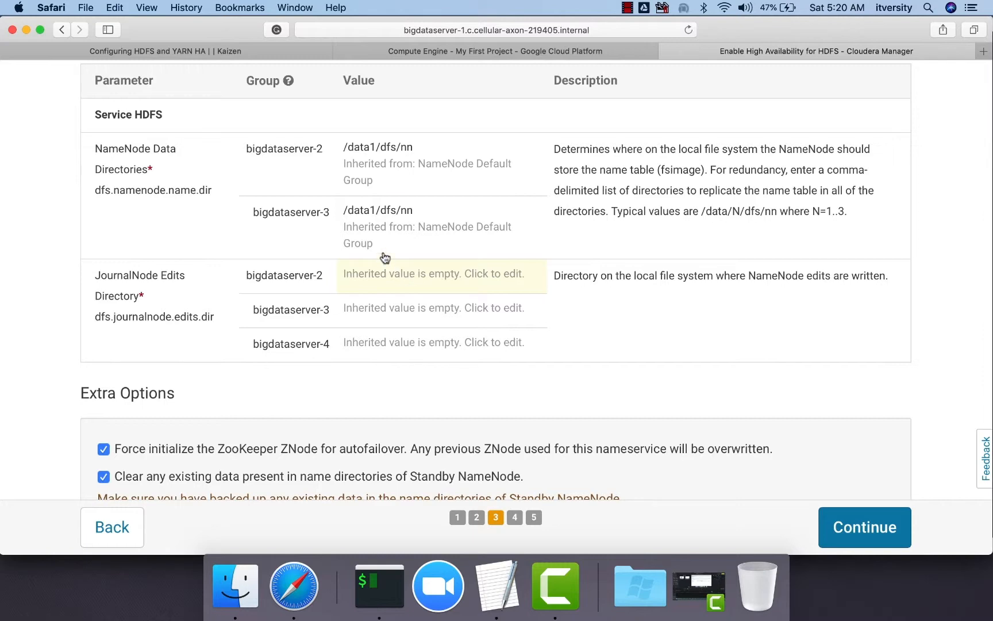
click(236, 52)
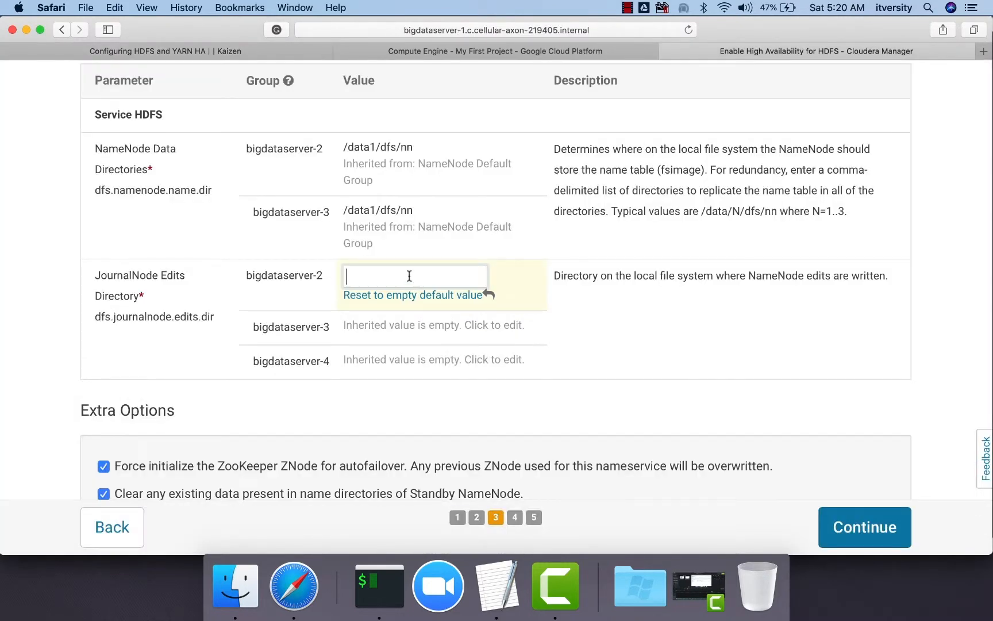
text(/data1/jn)
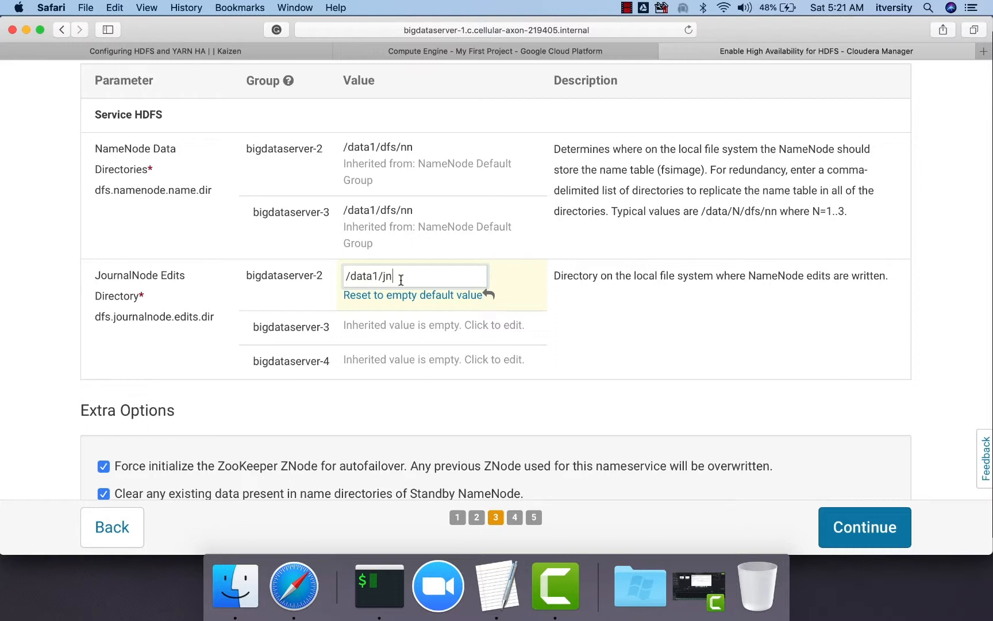
Set the JournalNode Edits Directory to /data1/jn for bigdataserver-3 and bigdataserver-4, and proceed to run the Enable High Availability command.
click(391, 334)
text(/data1/jn)
click(397, 377)
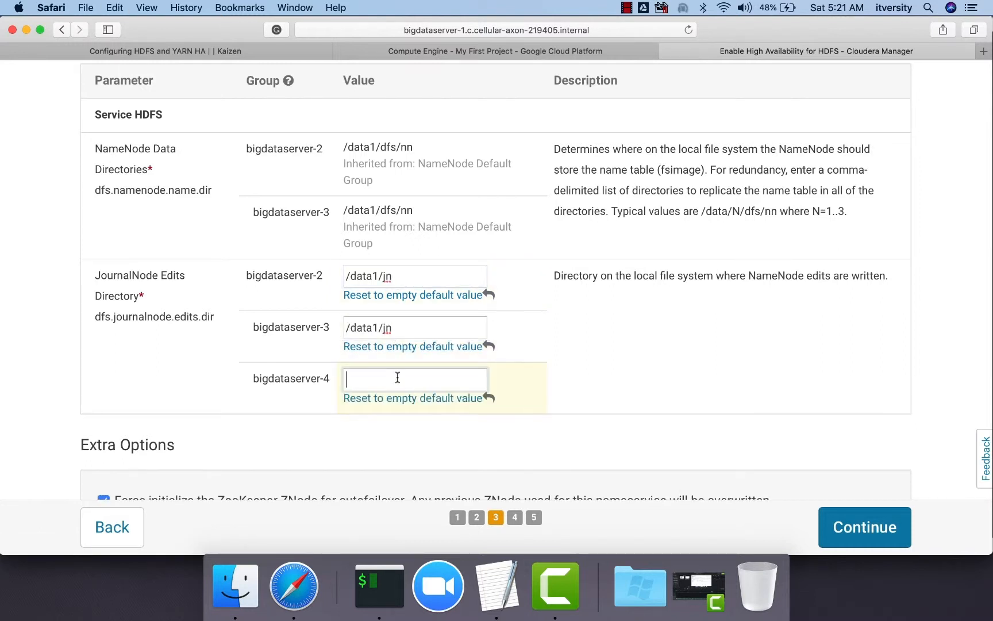
text(/data1/jn)
scroll(585, 362, down, 5)
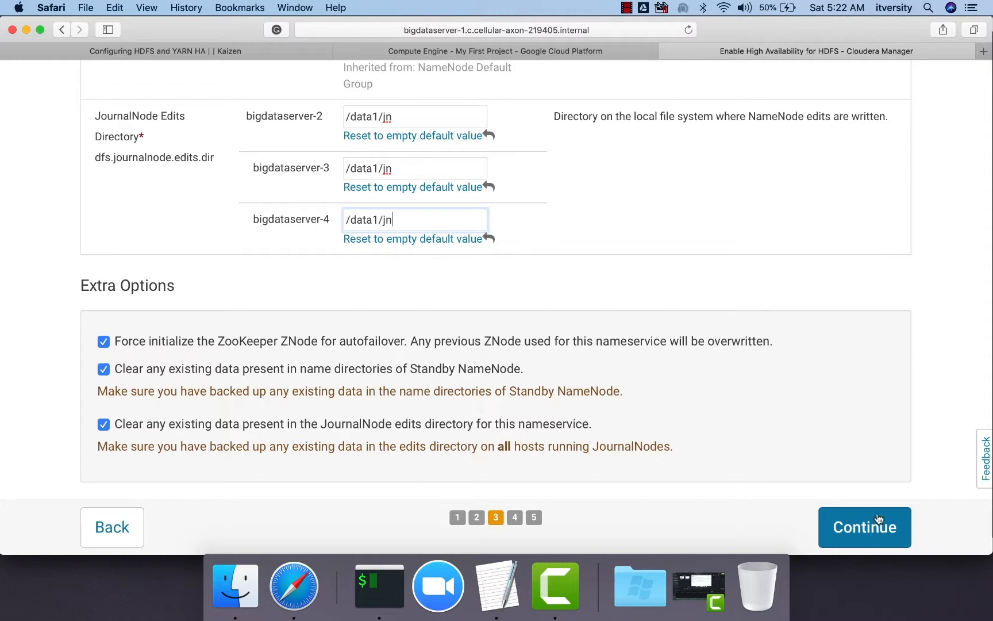
click(872, 534)
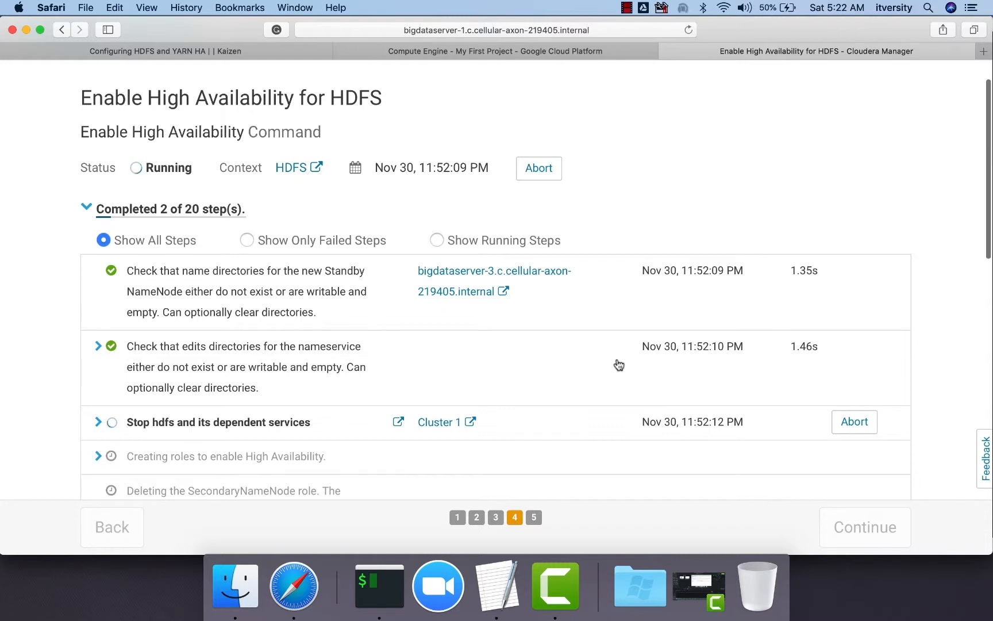
Review the progress of the Enable High Availability command, from the directory checks through stopping HDFS, creating roles and initializing the ZooKeeper state.
scroll(619, 365, down, 2)
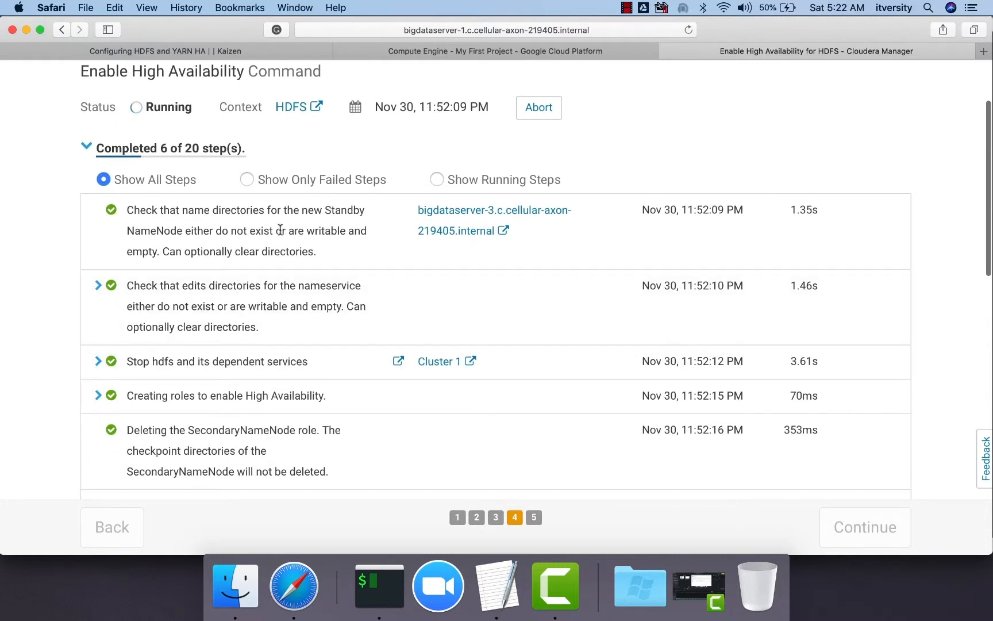
mouse_move(332, 223)
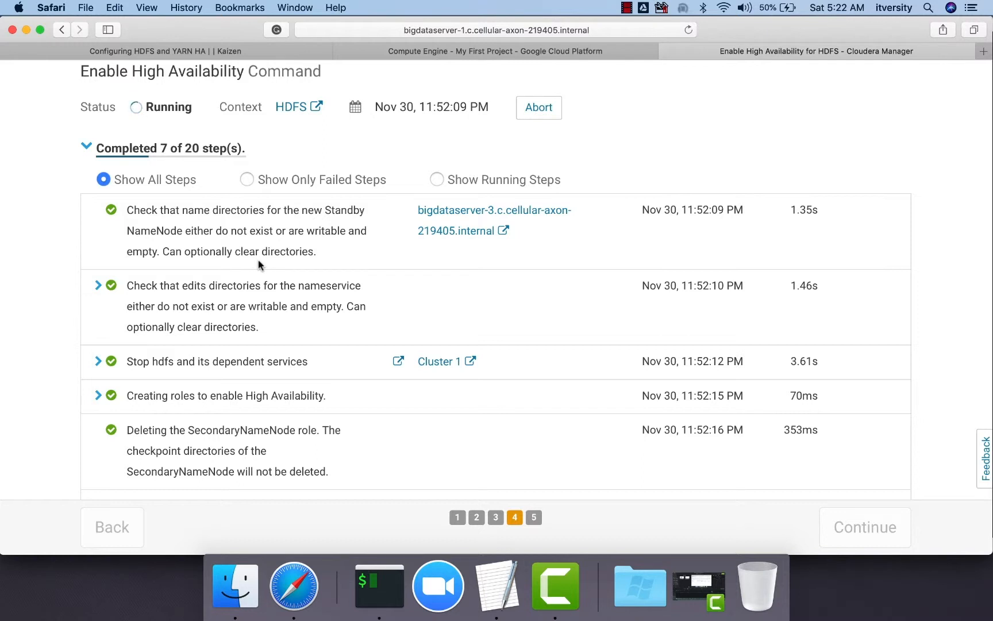
scroll(258, 260, down, 2)
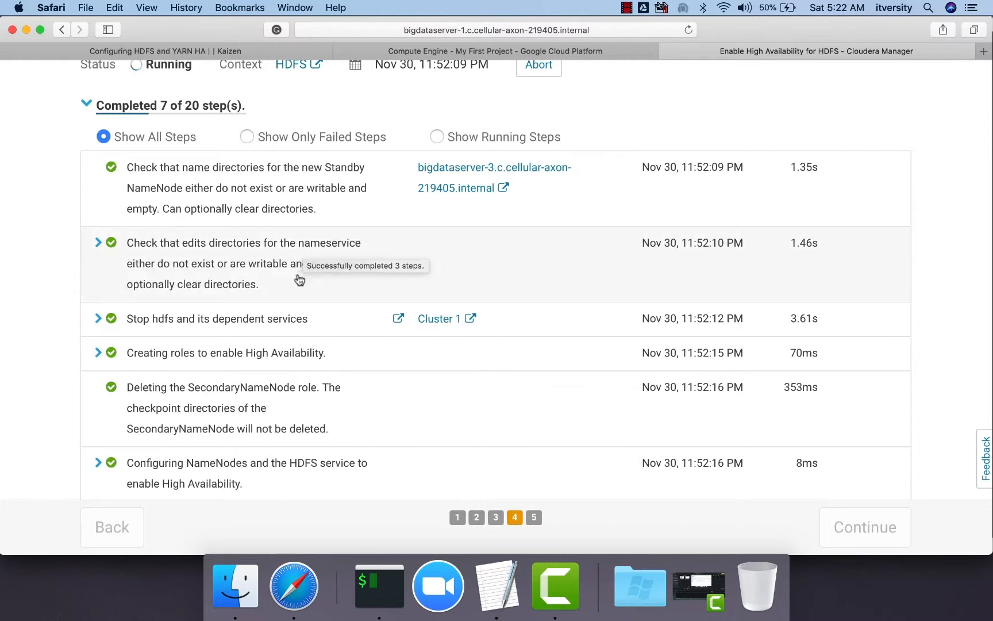
scroll(296, 281, down, 2)
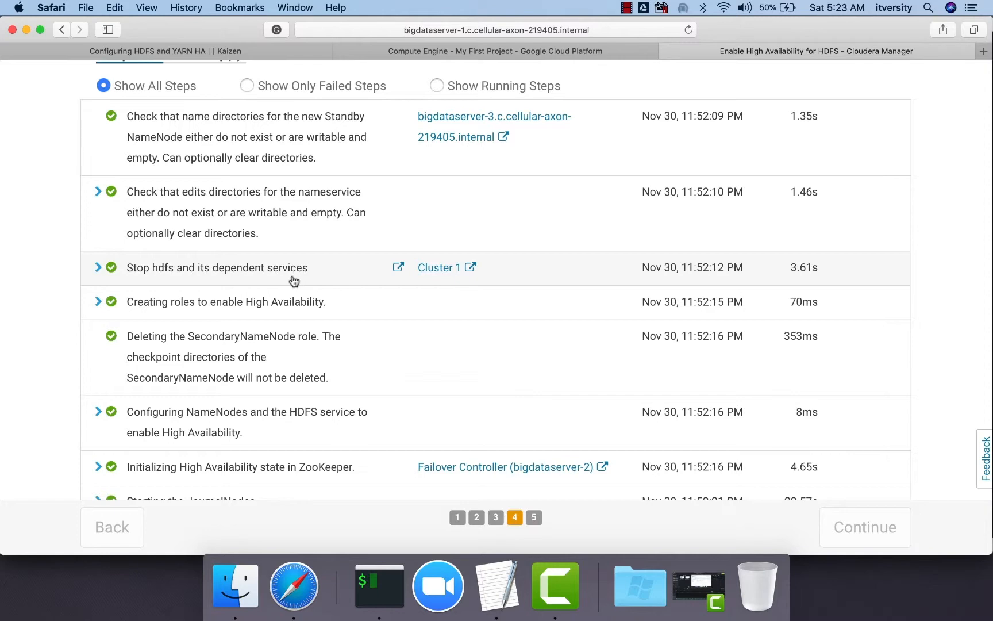
scroll(294, 279, up, 3)
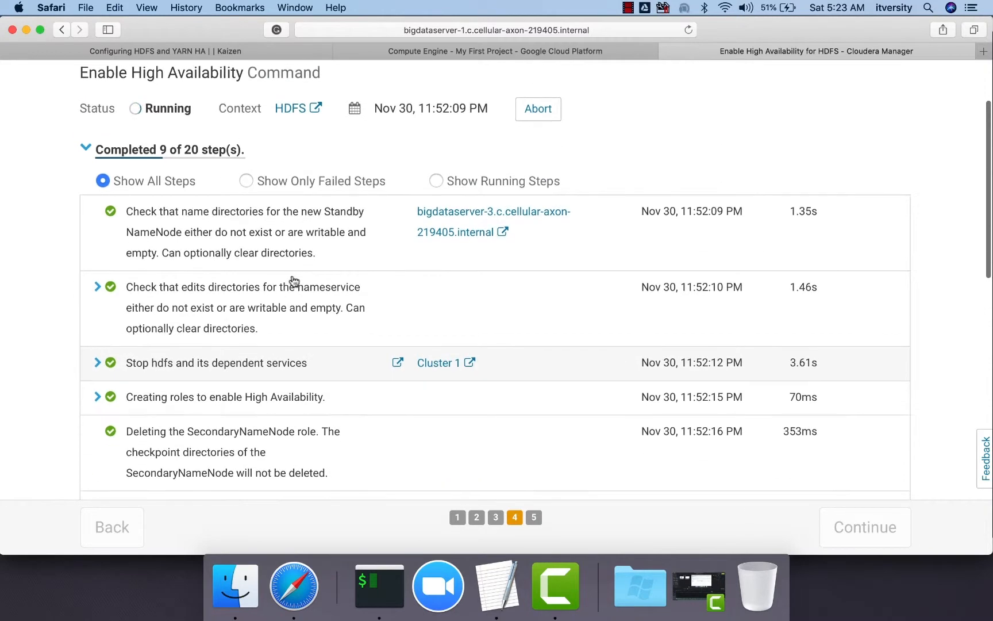
scroll(293, 280, down, 3)
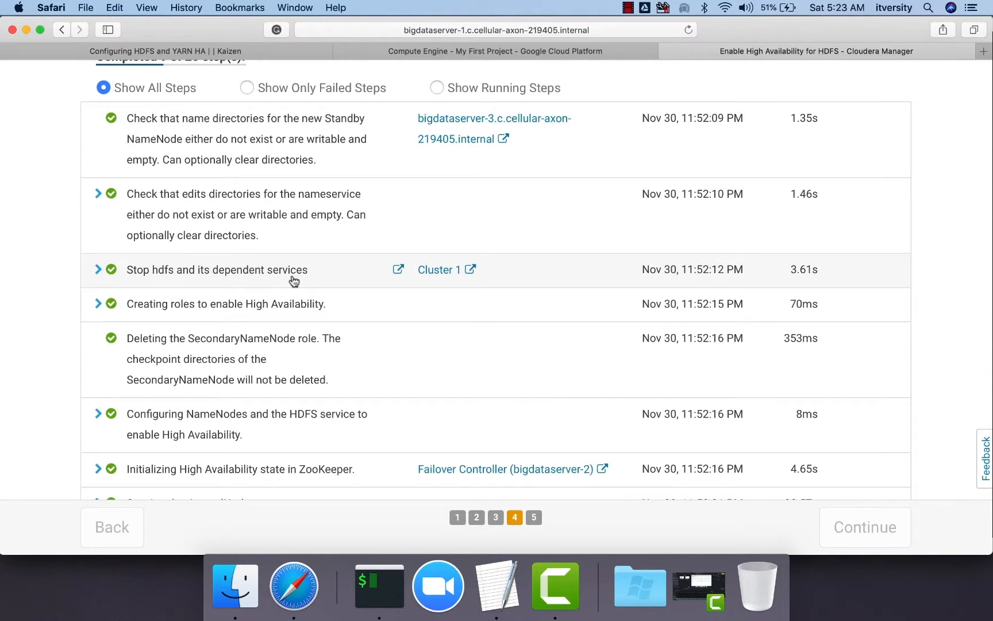
mouse_move(293, 280)
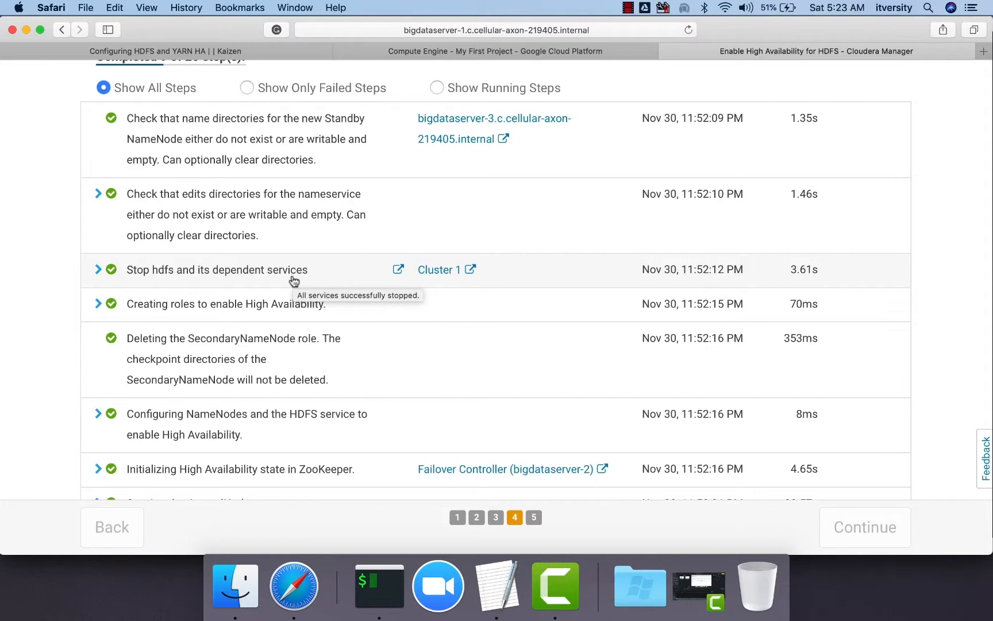
scroll(293, 281, down, 3)
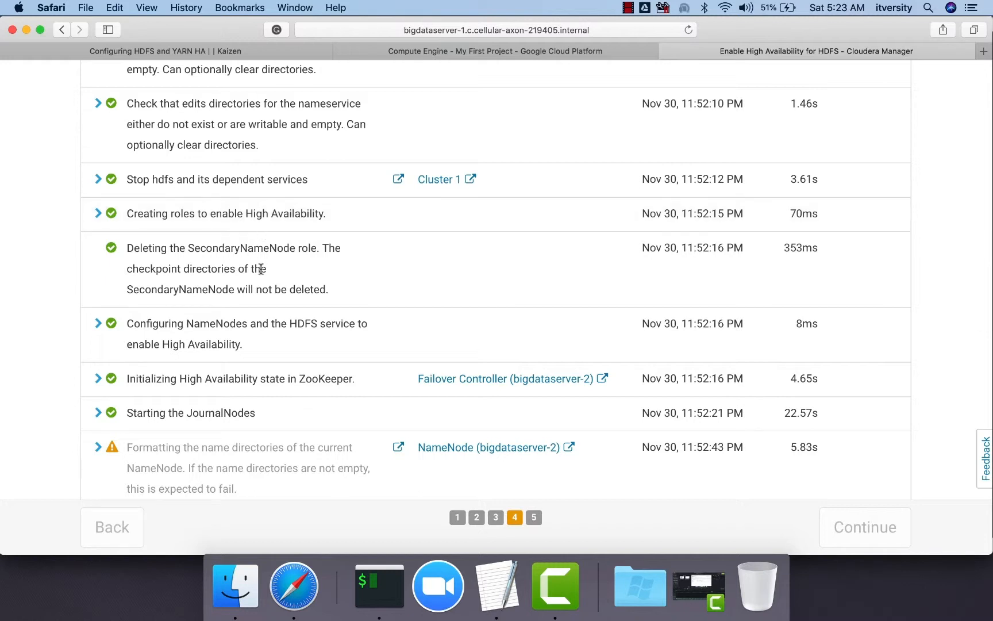
scroll(261, 269, down, 1)
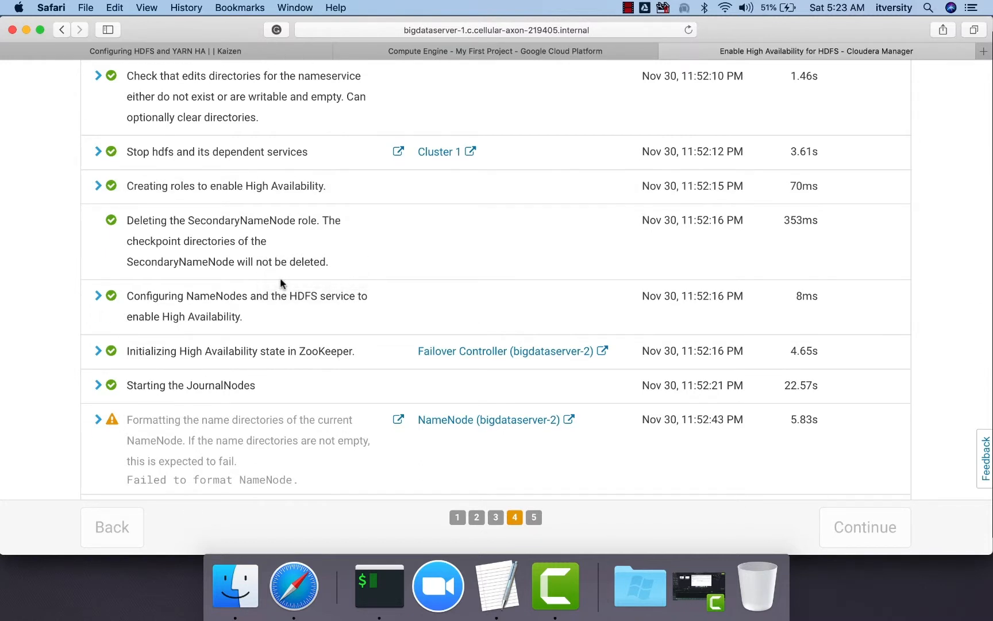
scroll(266, 278, down, 1)
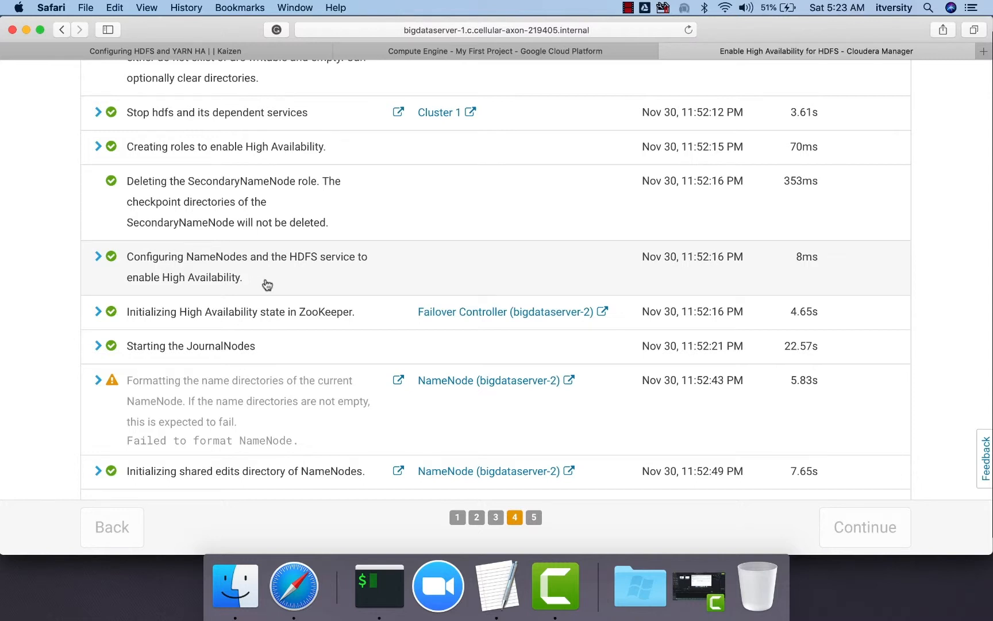
scroll(270, 282, down, 2)
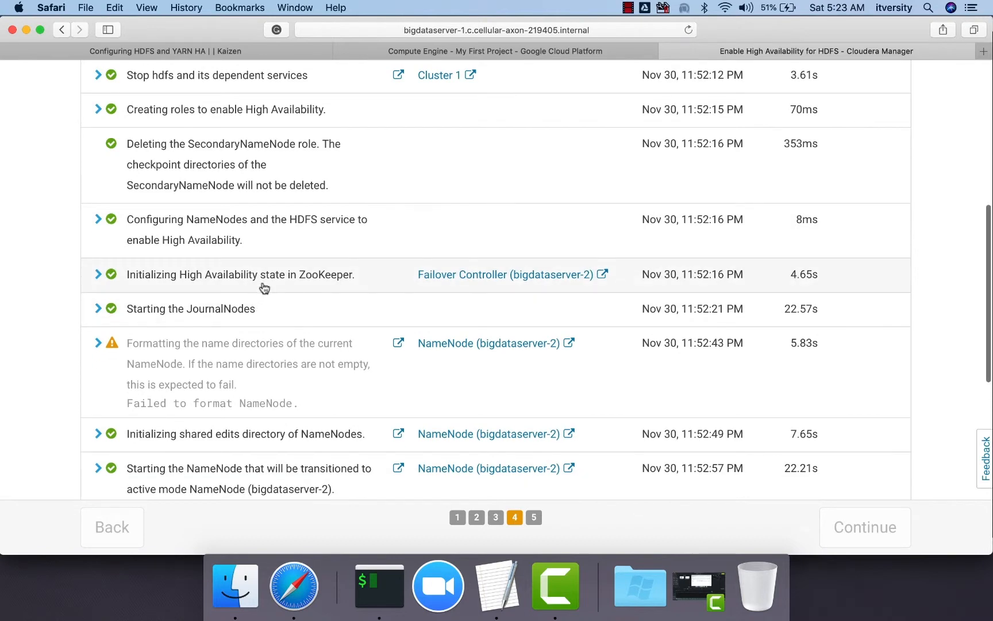
Switch to iTerm2, list the root znodes with ls / in the ZooKeeper shell and highlight the hadoop-ha entry.
click(386, 588)
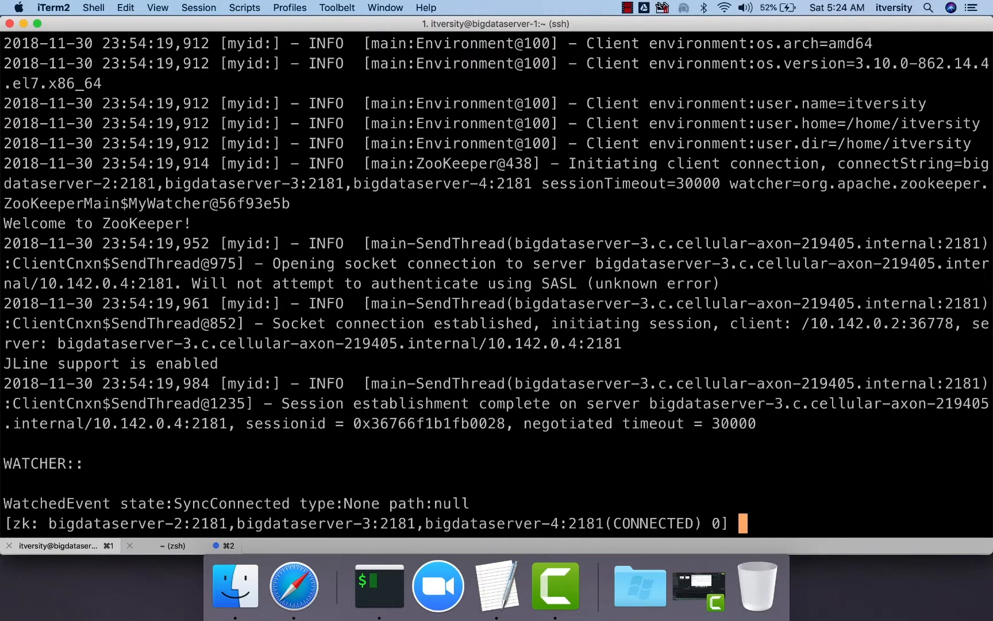
text(ls /)
key(Return)
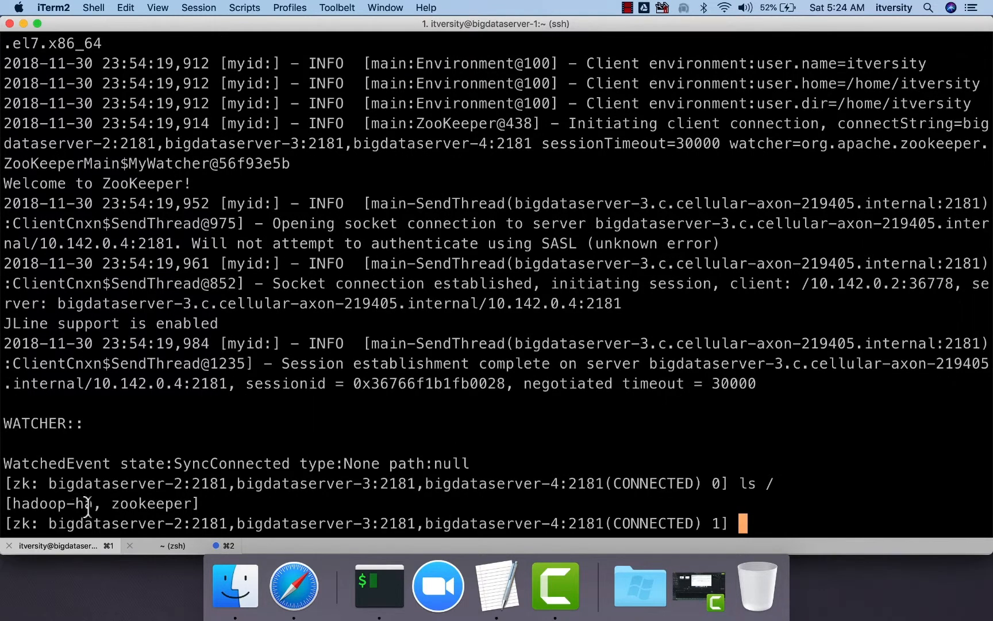
drag(92, 503, 14, 504)
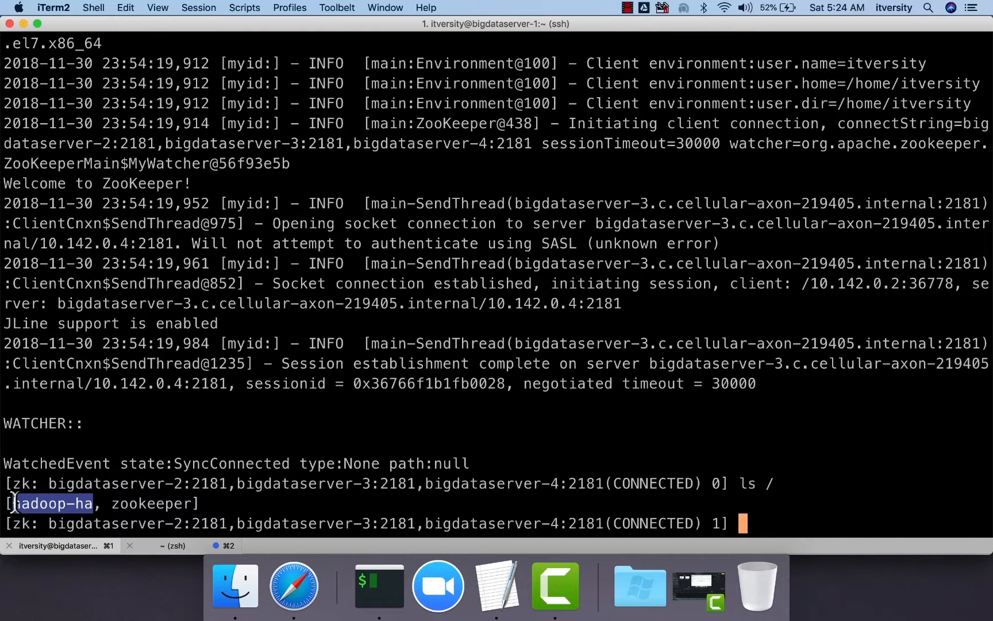
Return to Cloudera Manager in Safari and examine the command's remaining steps, from starting the JournalNodes to deploying client configurations.
click(294, 586)
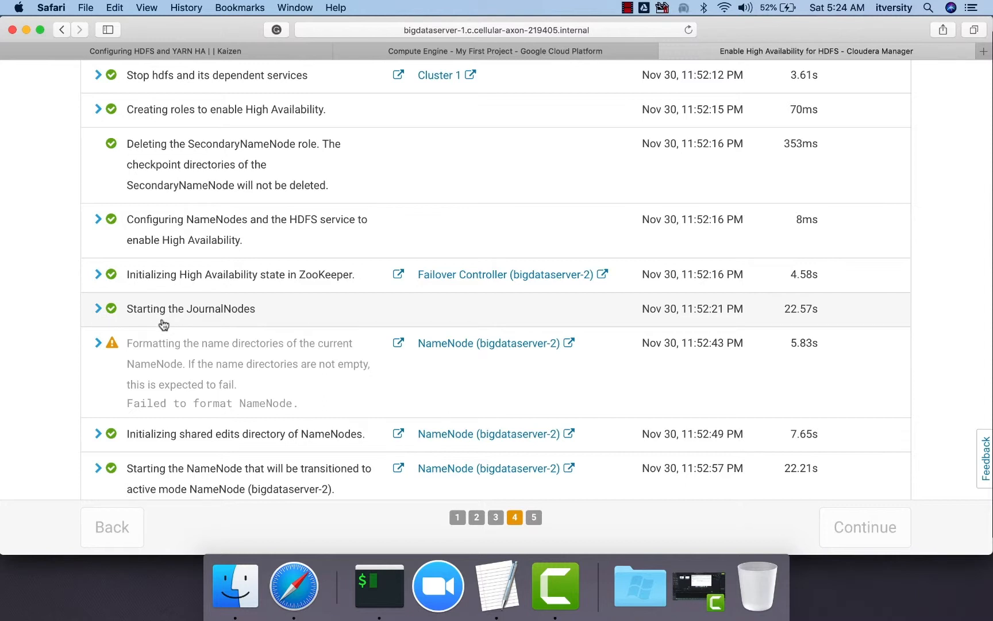
scroll(164, 325, down, 3)
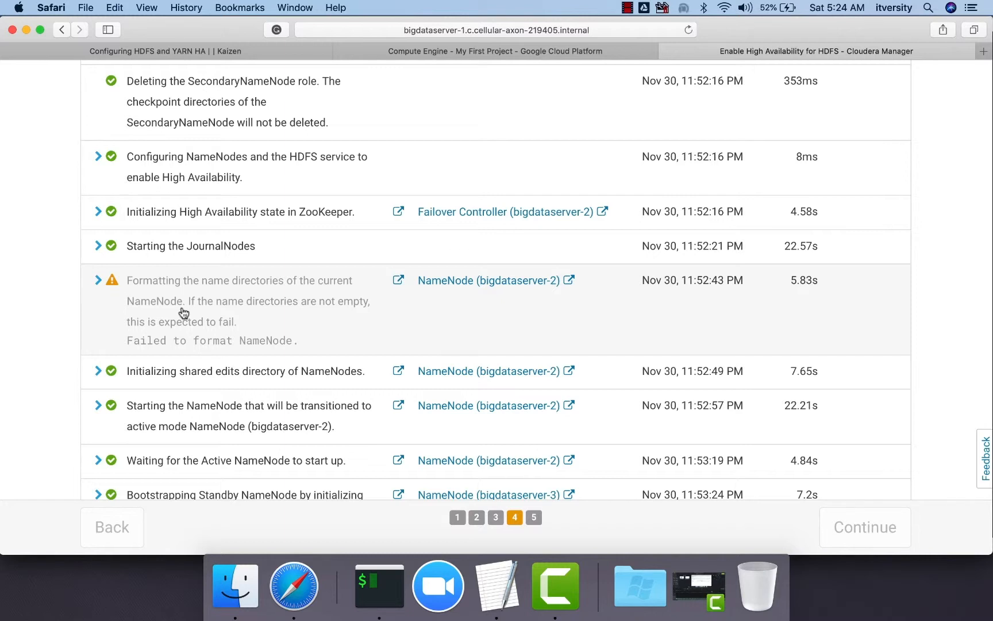
scroll(184, 314, down, 2)
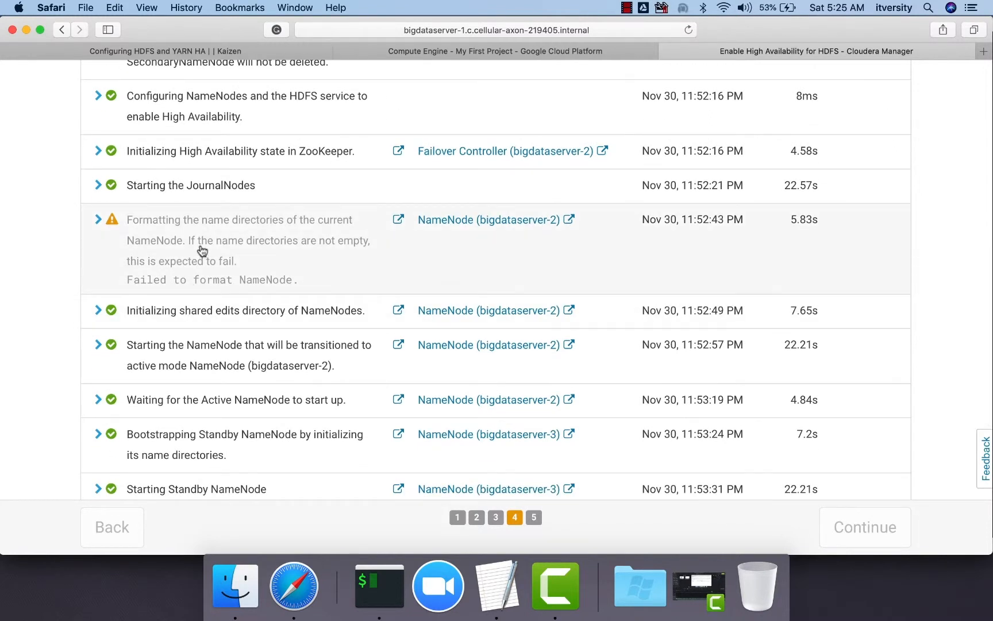
scroll(200, 249, down, 2)
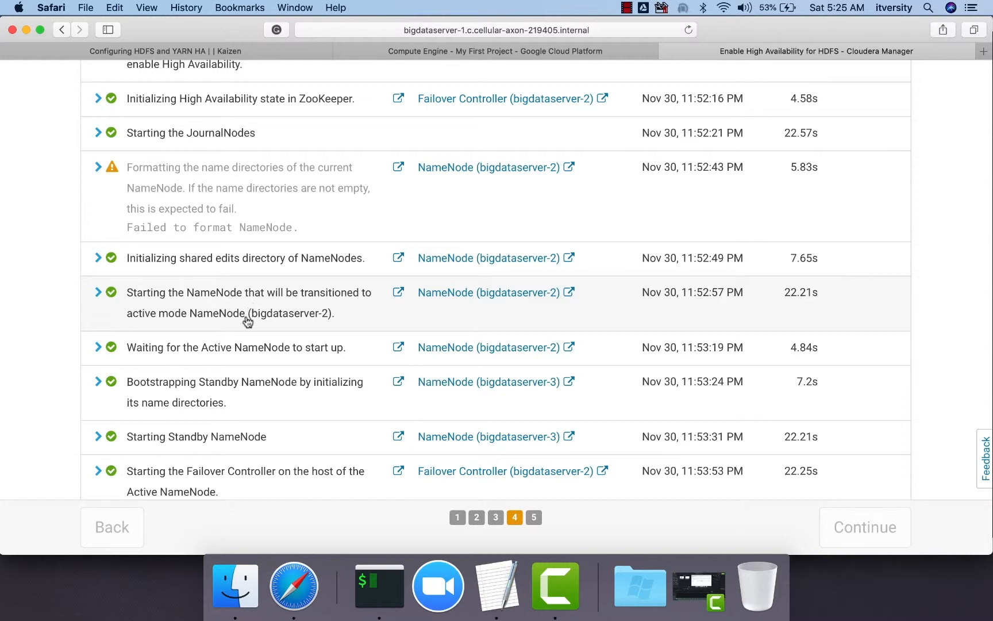
mouse_move(248, 321)
scroll(247, 321, down, 3)
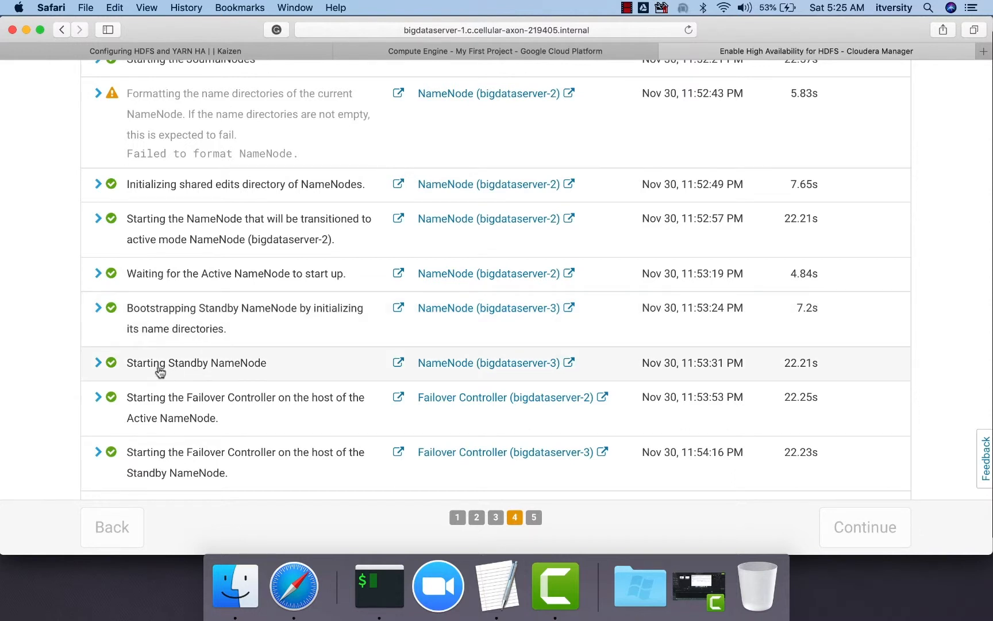
scroll(154, 372, down, 3)
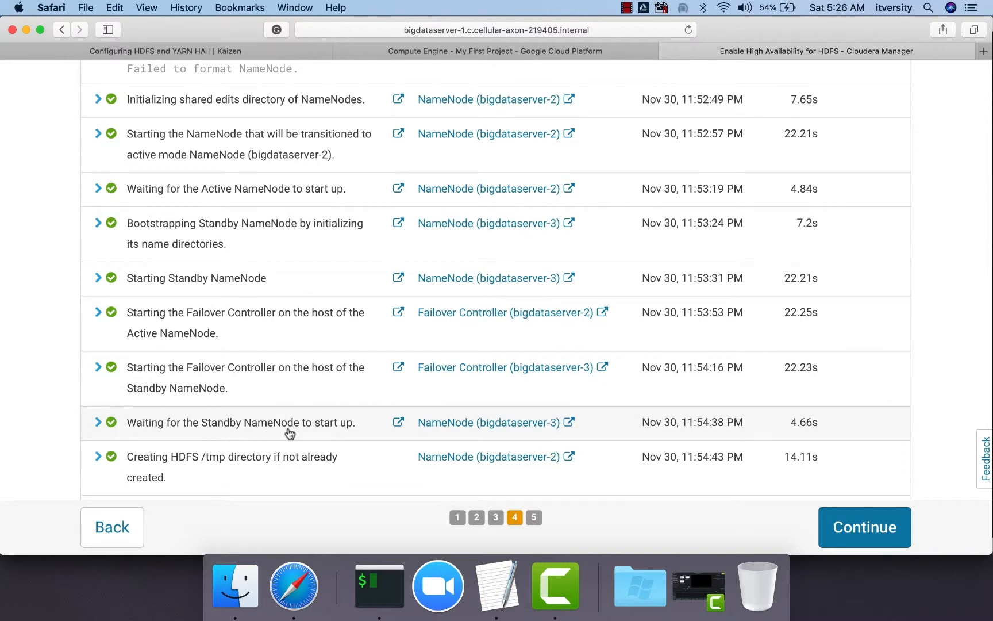
scroll(288, 435, down, 3)
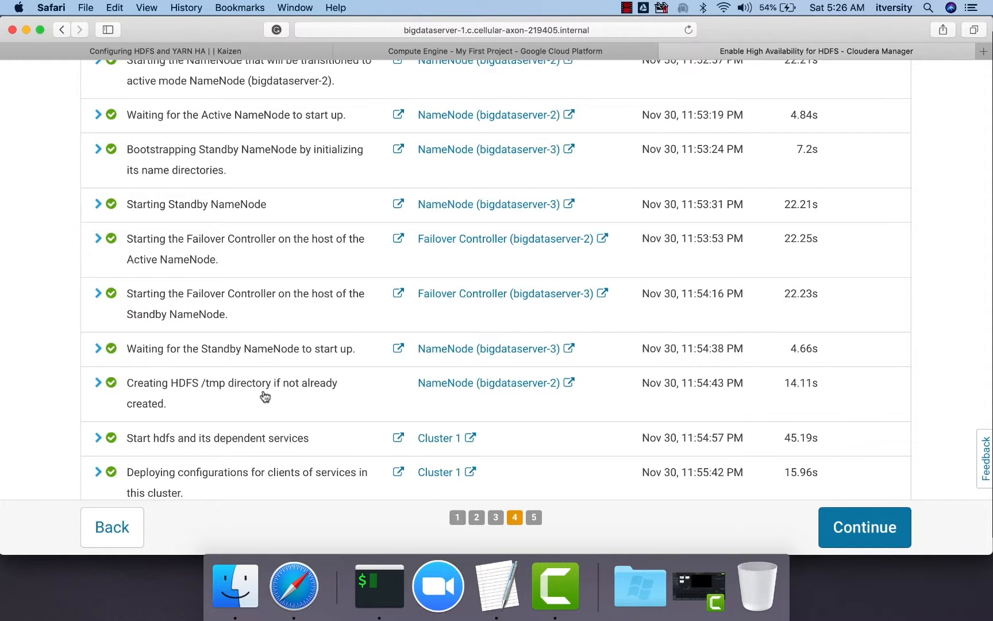
scroll(265, 397, down, 3)
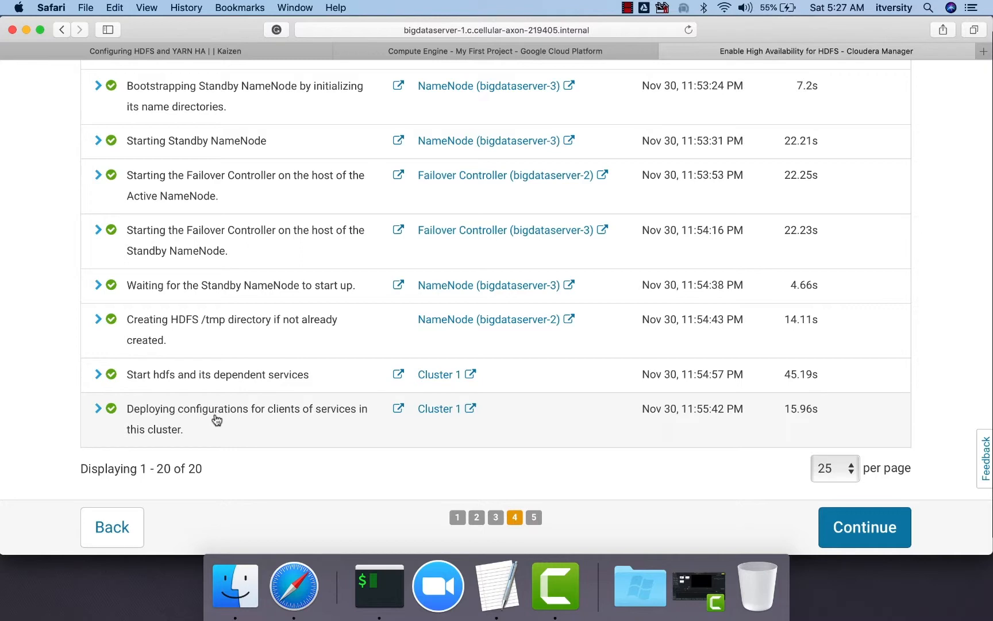
mouse_move(217, 420)
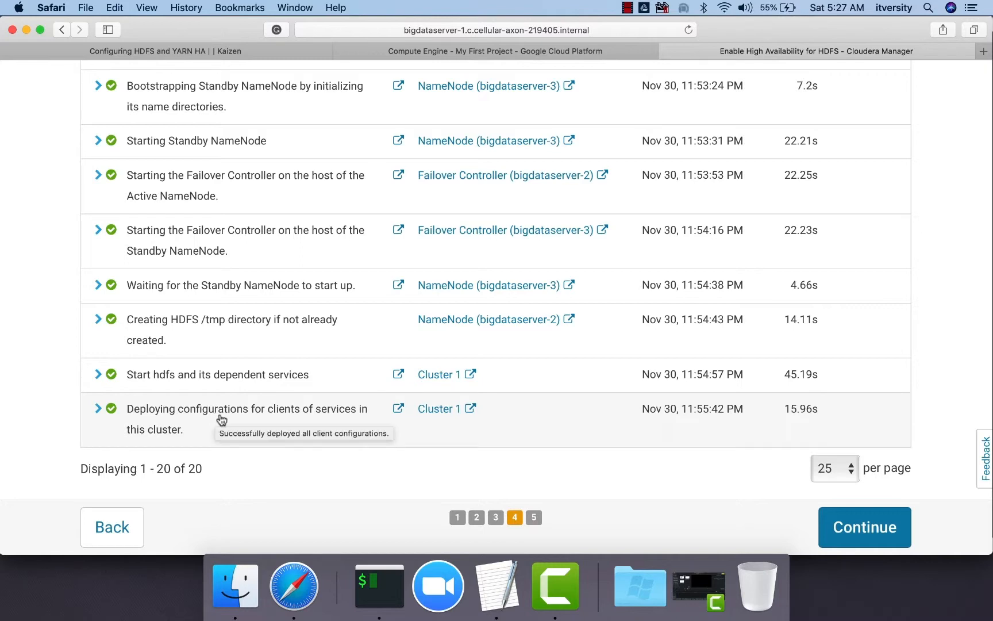
Go back over the complete list of High Availability command steps, from the initial directory checks to the final deployment.
scroll(222, 421, up, 7)
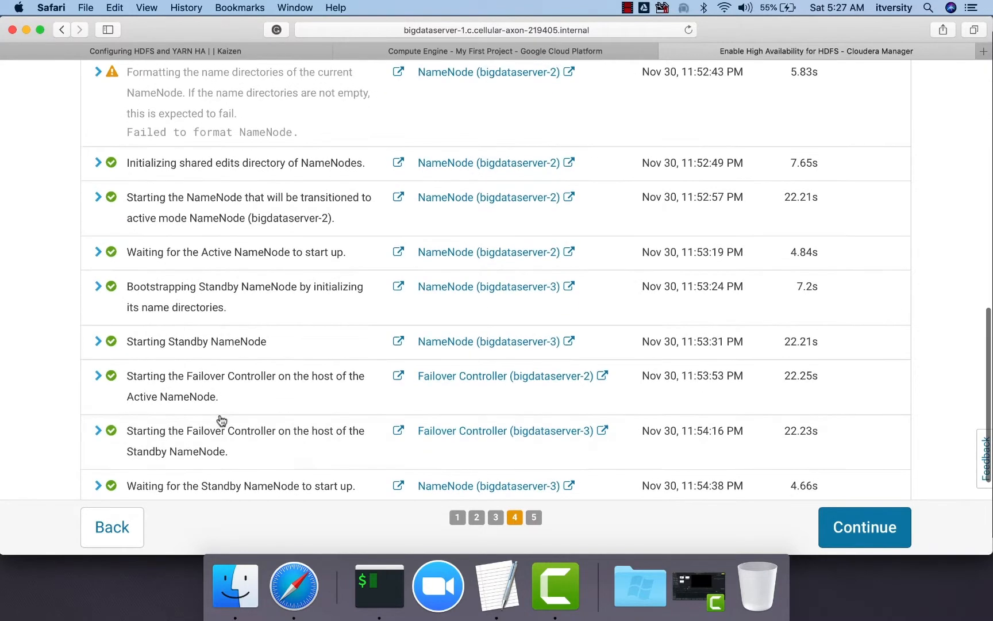
scroll(221, 420, up, 9)
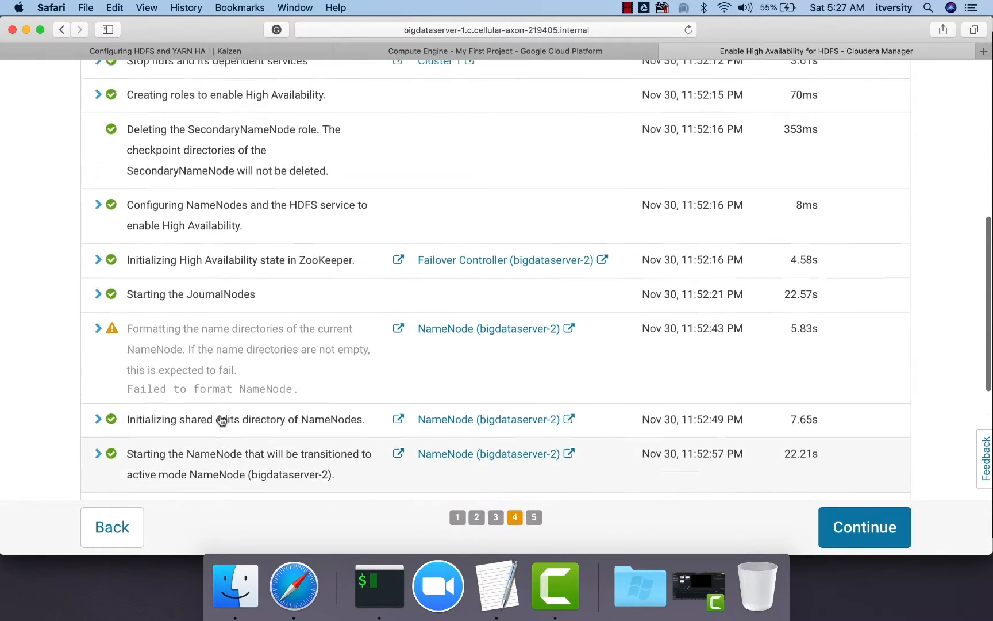
scroll(221, 420, up, 6)
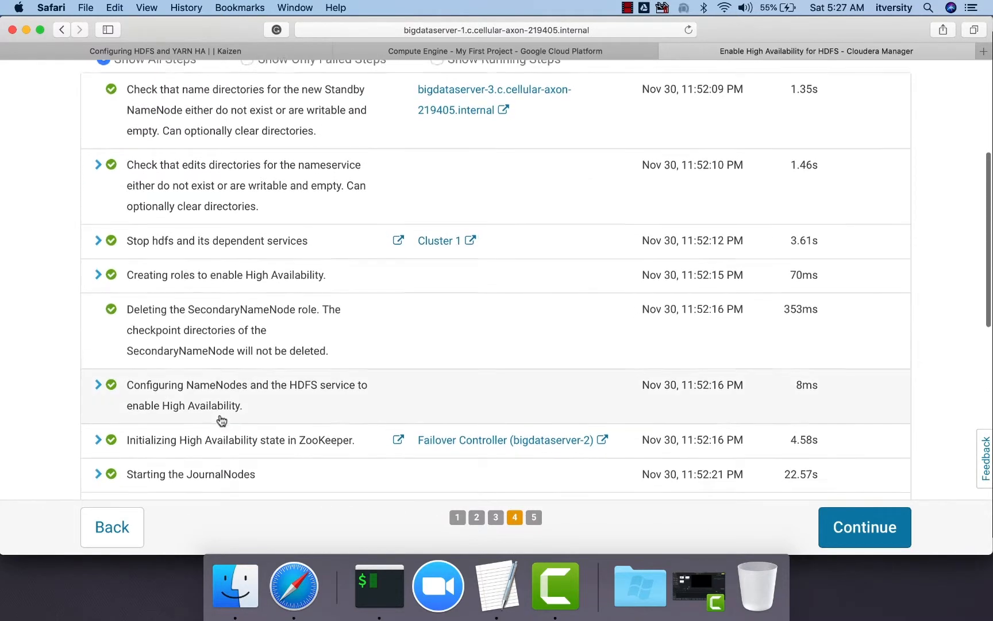
scroll(222, 420, down, 3)
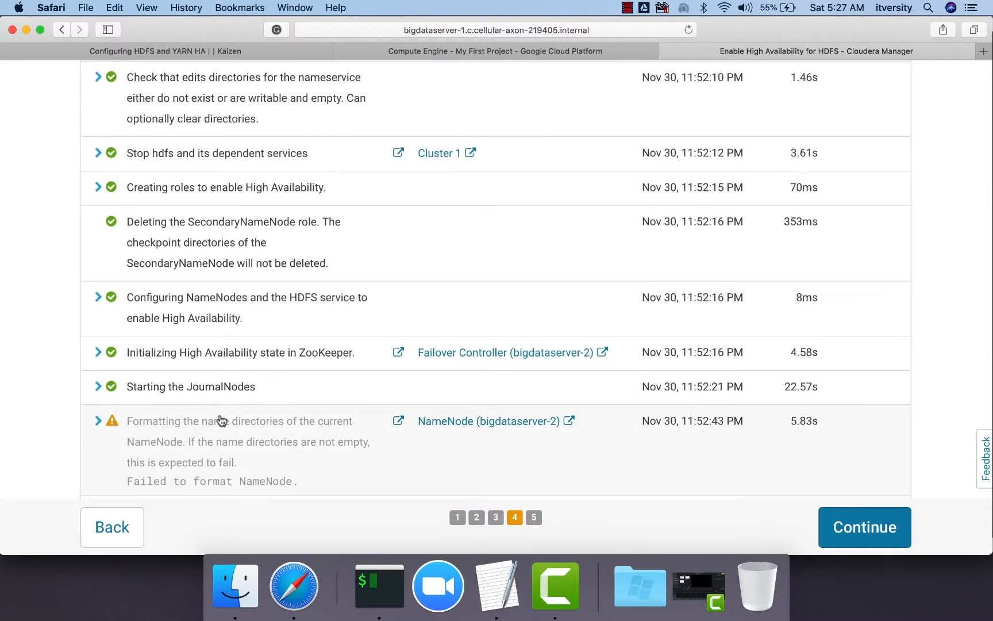
scroll(227, 381, down, 2)
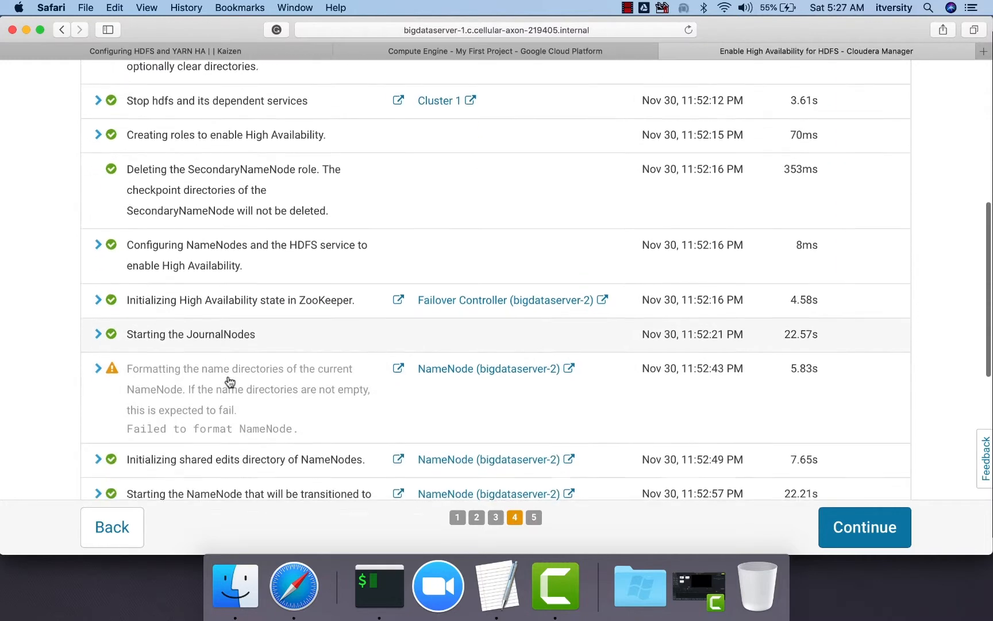
scroll(235, 343, down, 4)
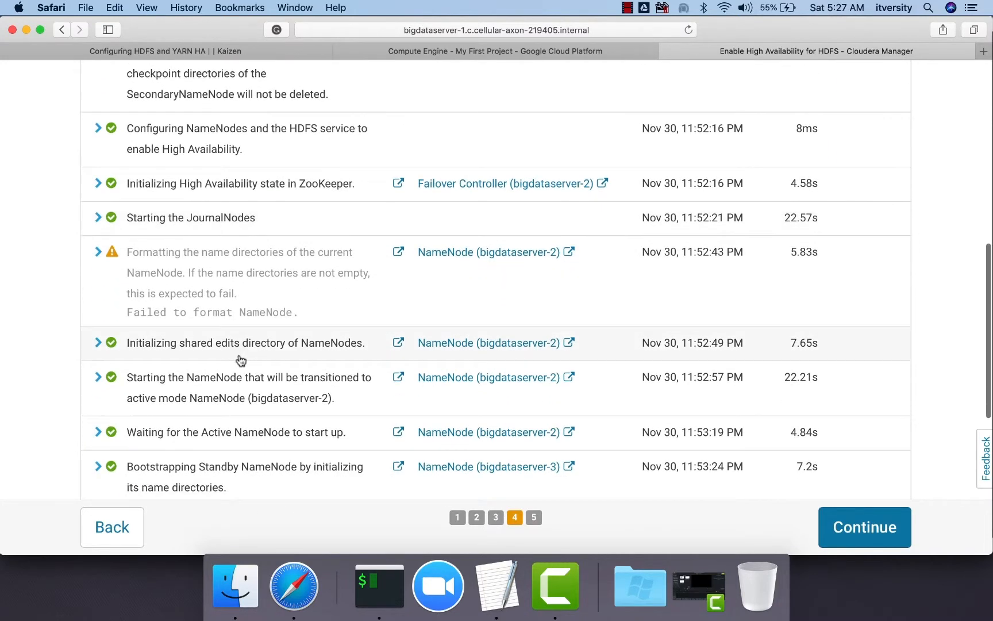
scroll(246, 359, down, 10)
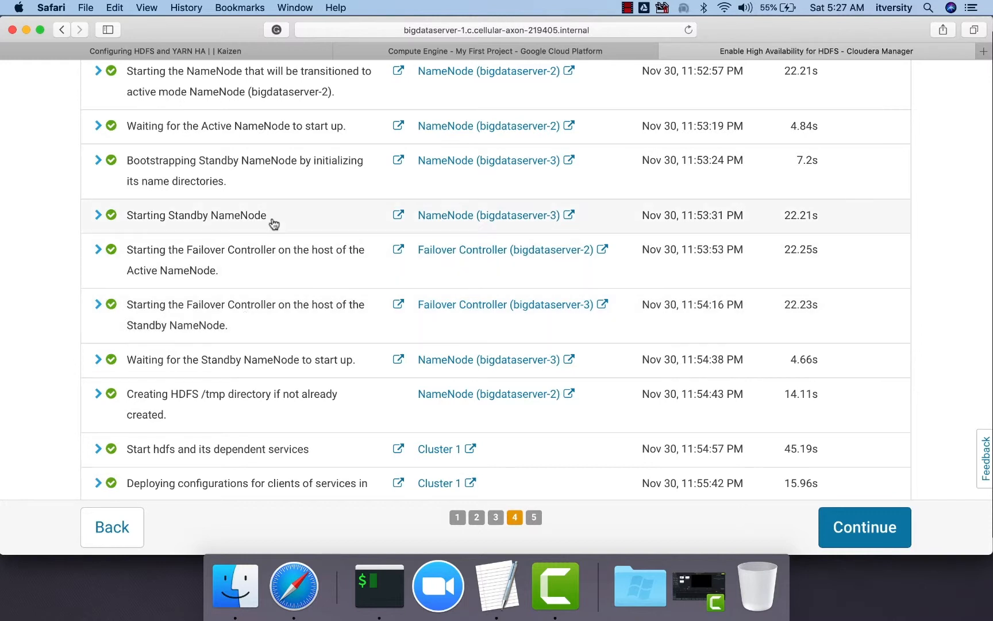
Open the Configuring HDFS and YARN HA guide and read the beginning of its Configure HDFS Namenode HA section.
click(276, 55)
scroll(361, 171, up, 8)
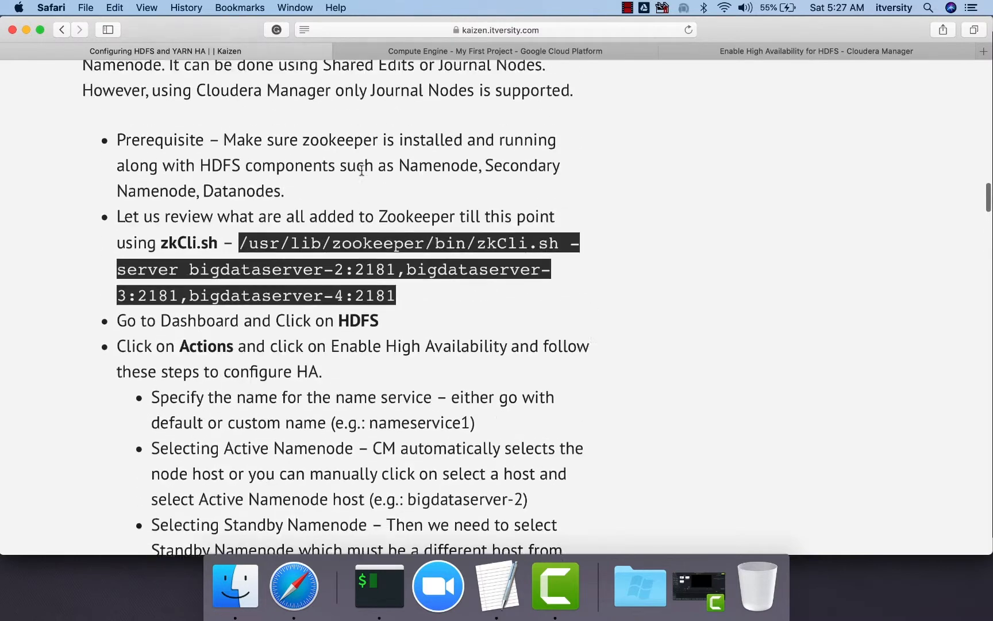
scroll(361, 171, up, 3)
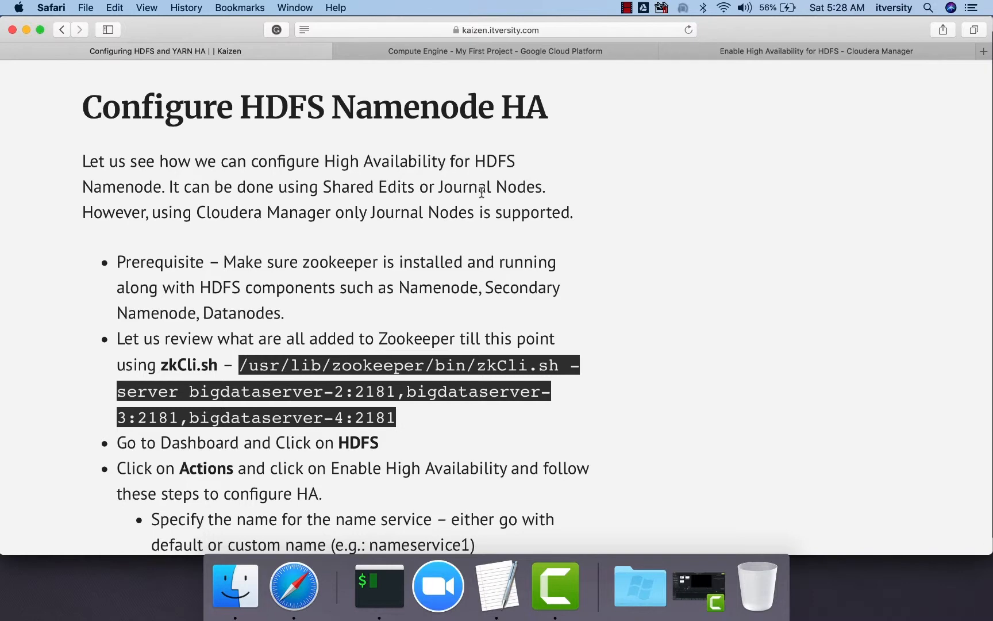
Read the rest of the guide's NameNode HA section, through the task on stopping the active NameNode.
scroll(482, 192, down, 10)
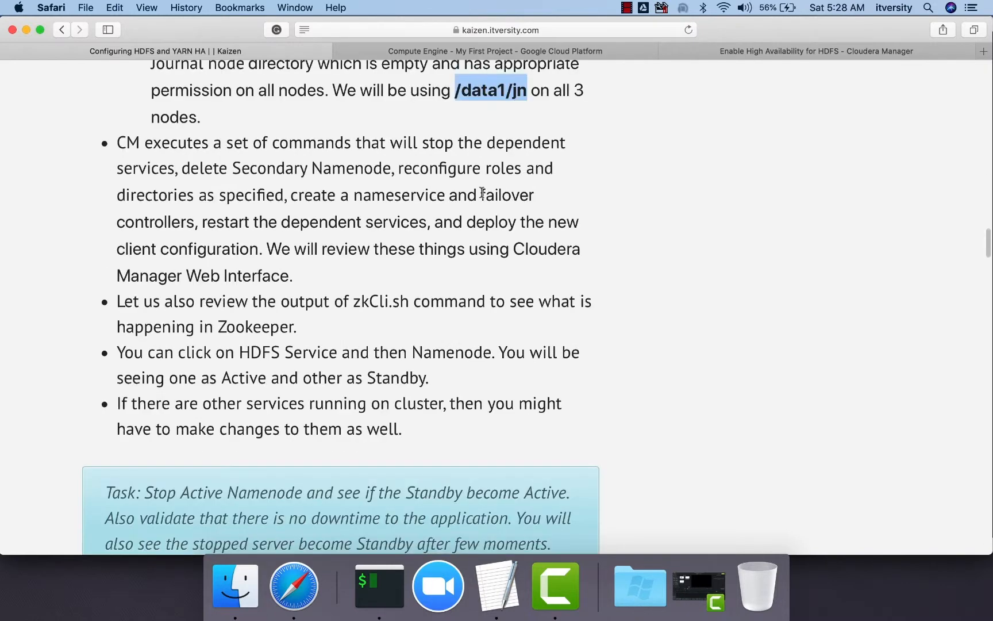
scroll(695, 145, down, 3)
scroll(718, 115, up, 1)
Return to the Enable High Availability for HDFS wizard in Cloudera Manager and complete it through its final page.
click(782, 53)
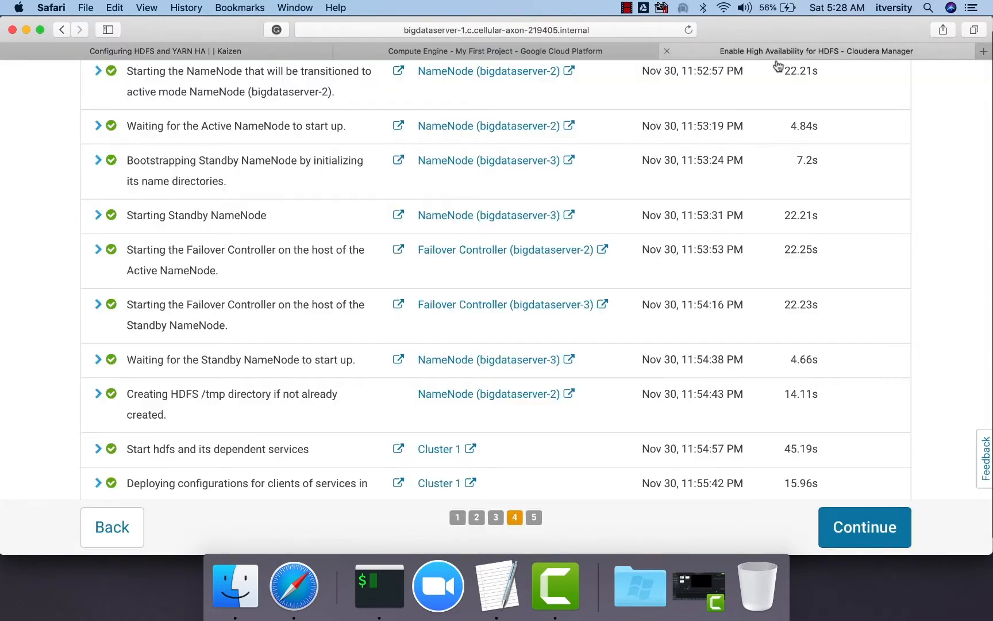
click(862, 527)
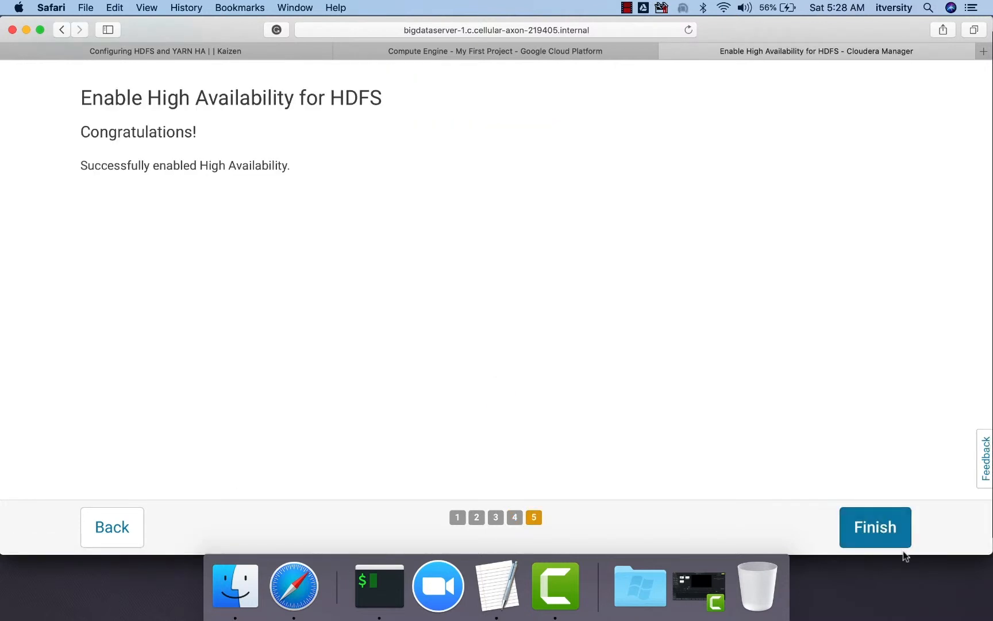
click(886, 535)
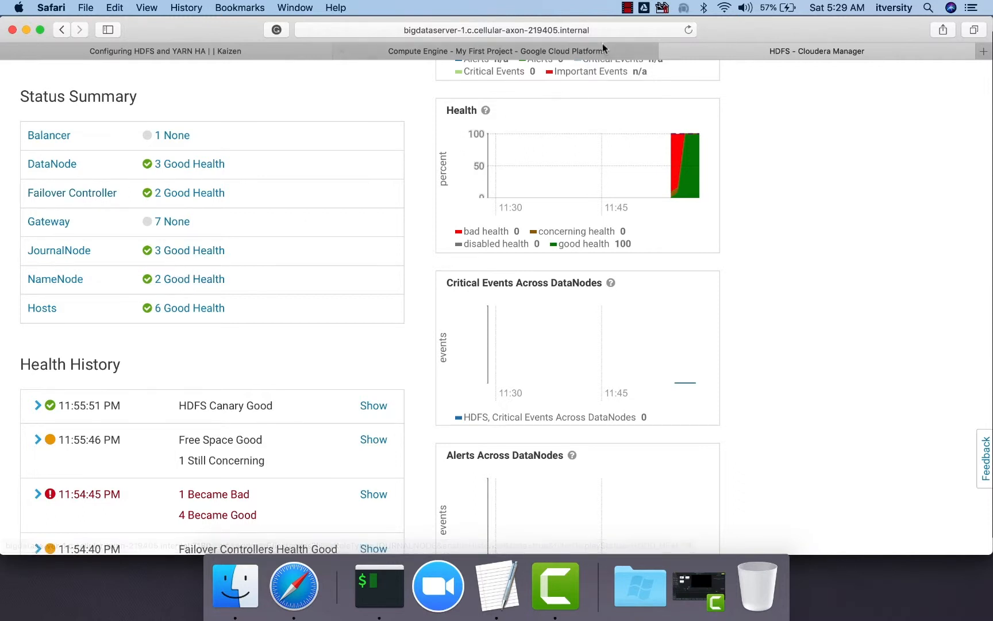
Reload the HDFS status page and examine the health of its roles in the Status Summary.
scroll(344, 173, up, 6)
click(623, 29)
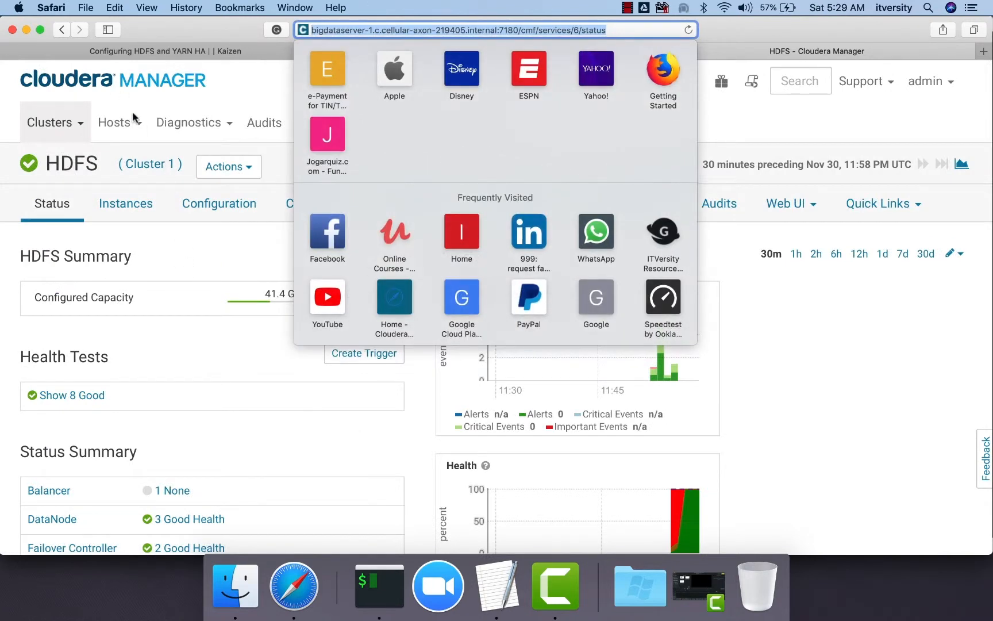
scroll(132, 201, down, 3)
click(202, 256)
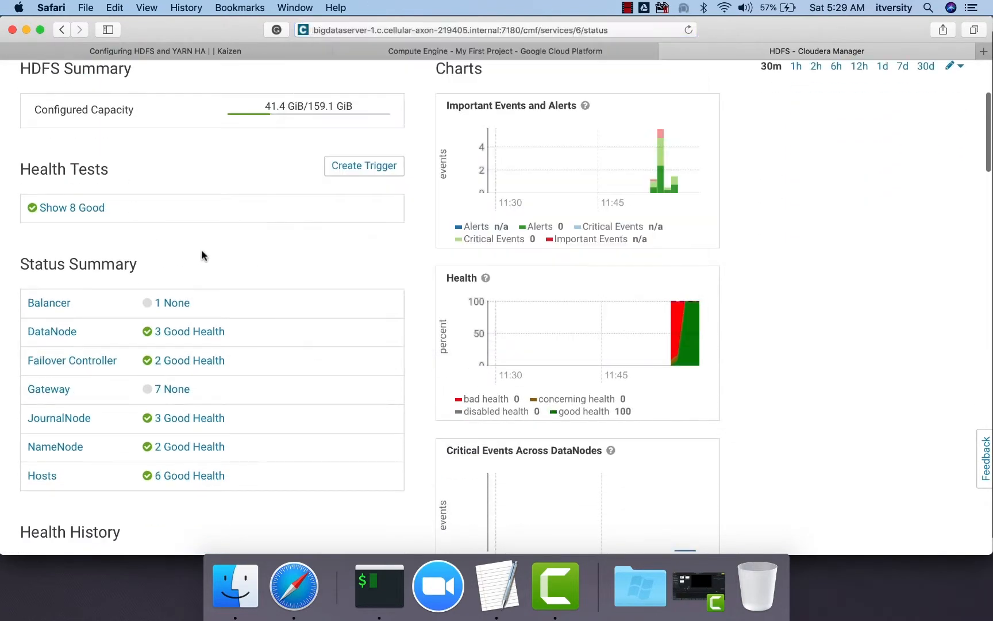
scroll(201, 345, down, 1)
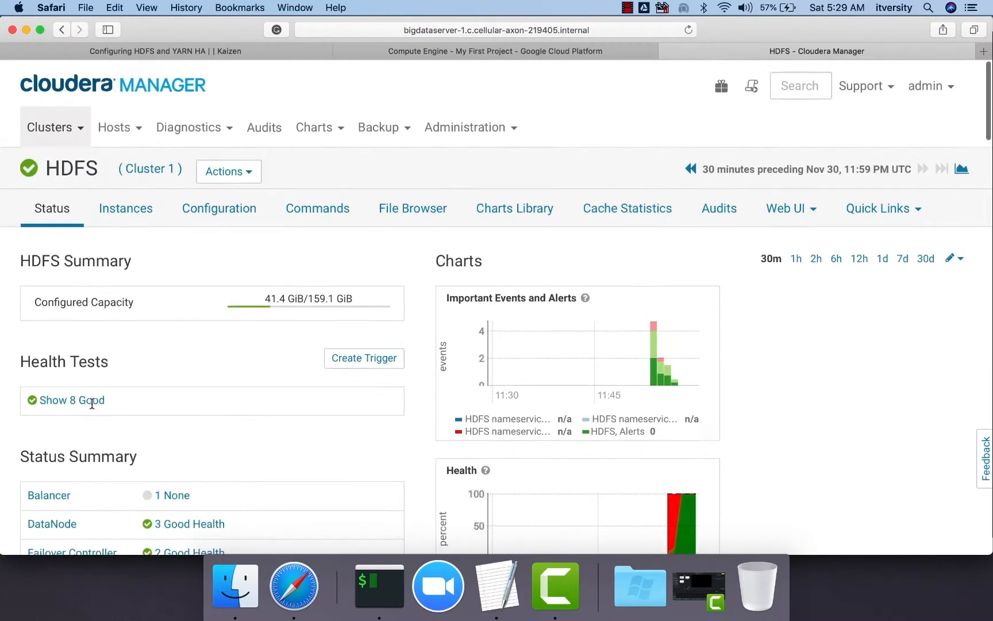
scroll(91, 405, down, 5)
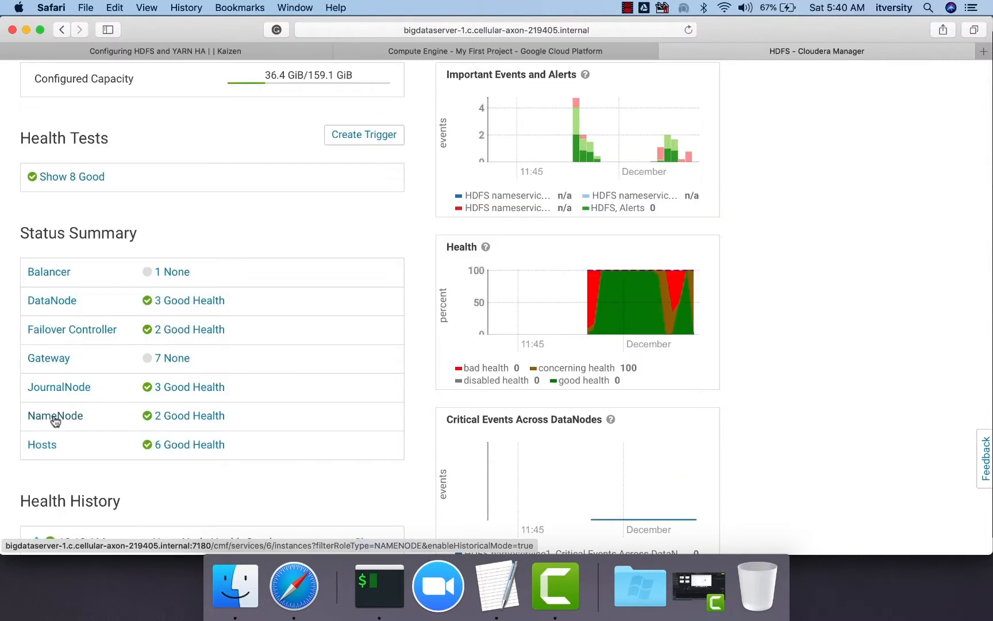
List the HDFS NameNode instances and stop the active NameNode on bigdataserver-2, closing the command report.
click(55, 414)
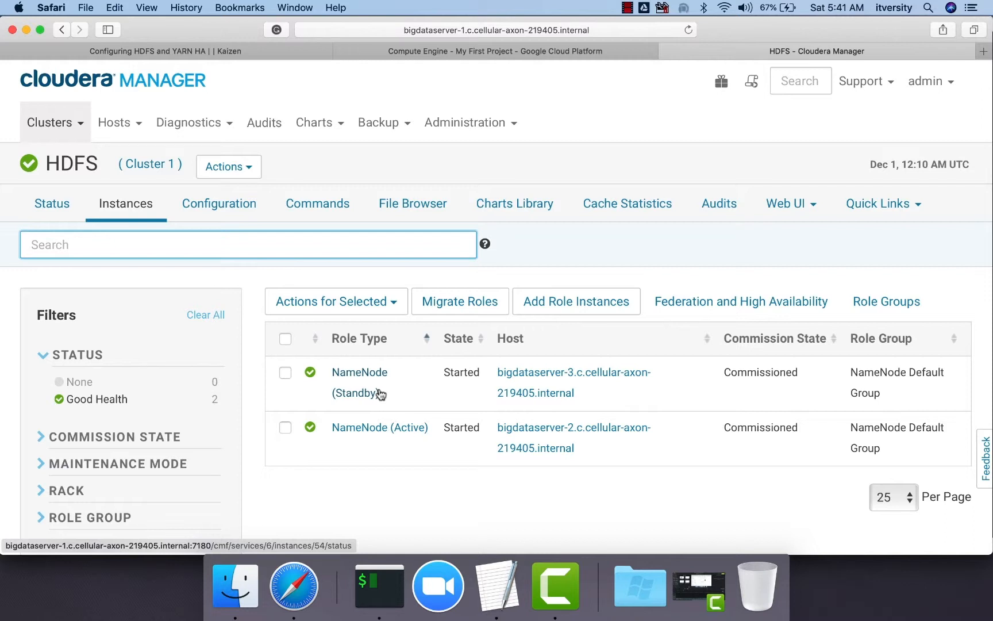
click(285, 427)
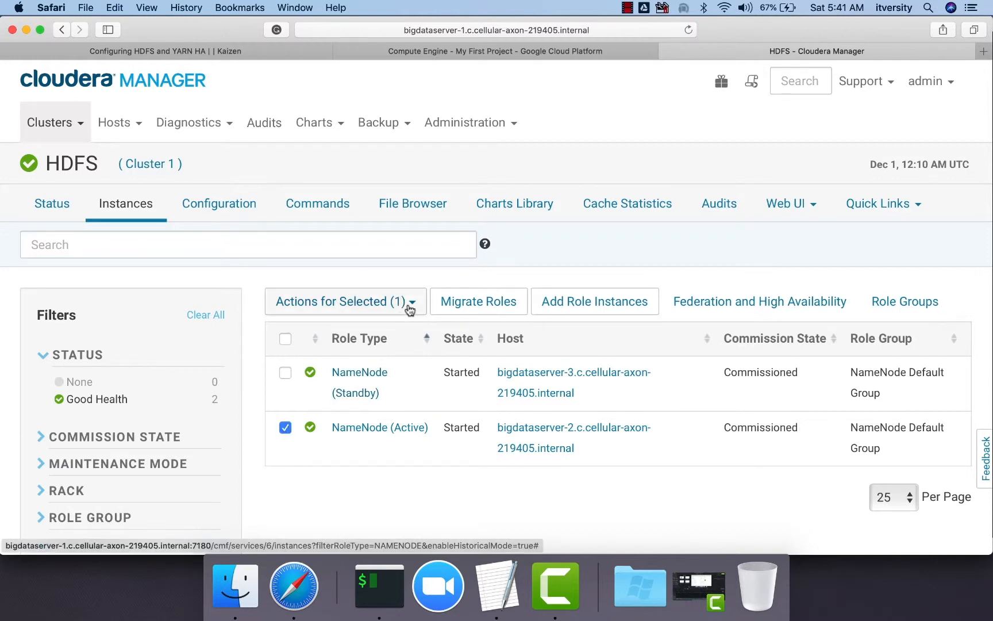
click(397, 304)
click(342, 359)
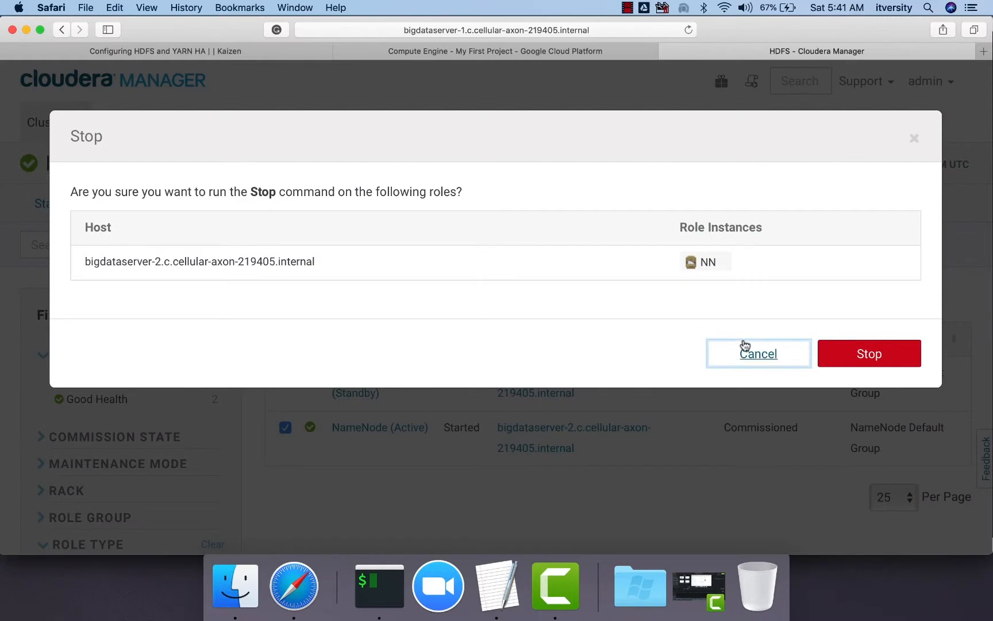
click(870, 353)
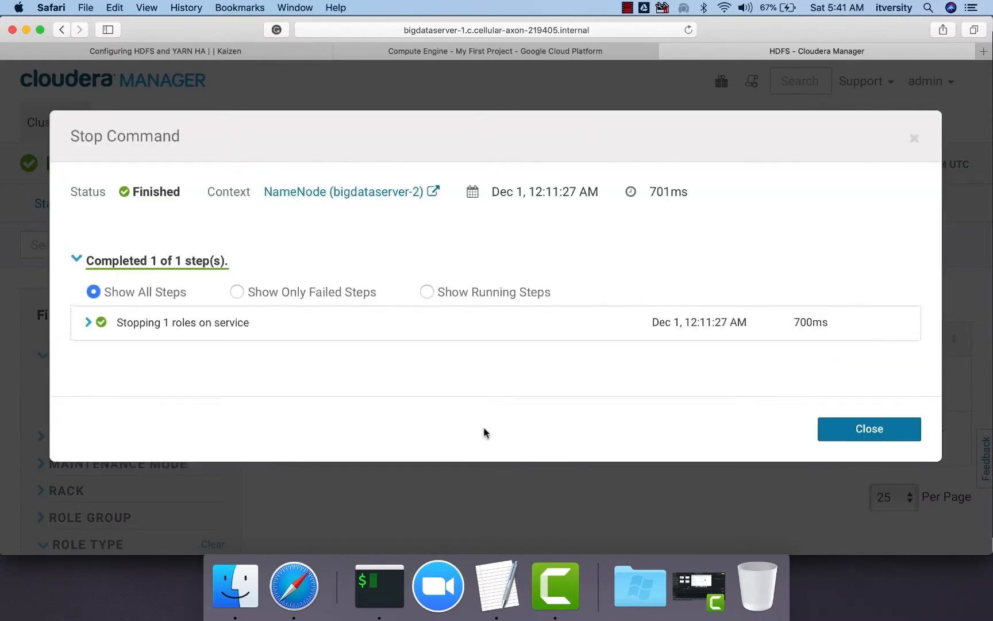
click(869, 428)
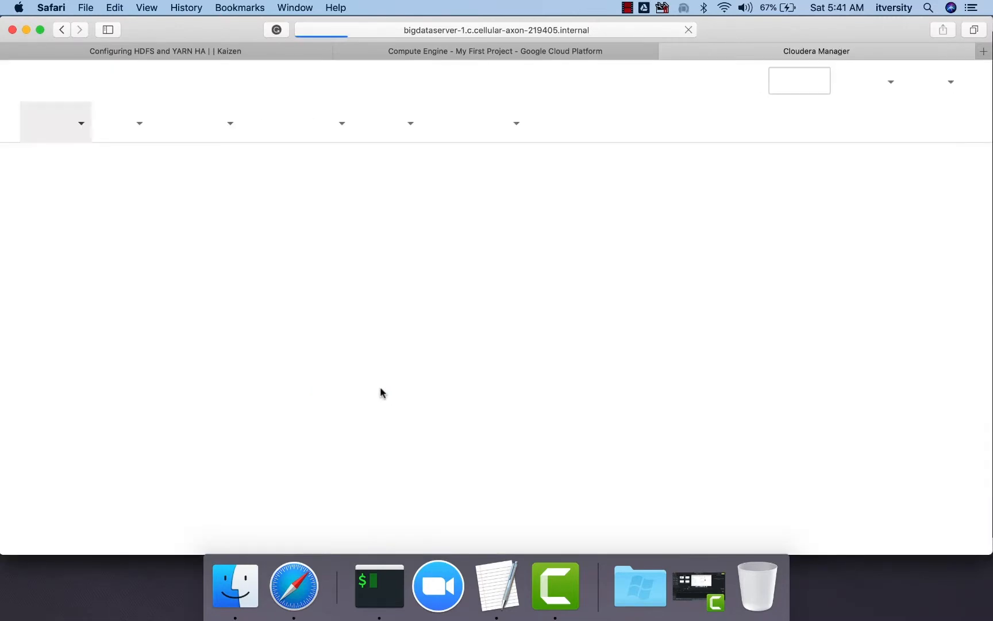
Reload the NameNode instances page to check which NameNode is active.
click(600, 33)
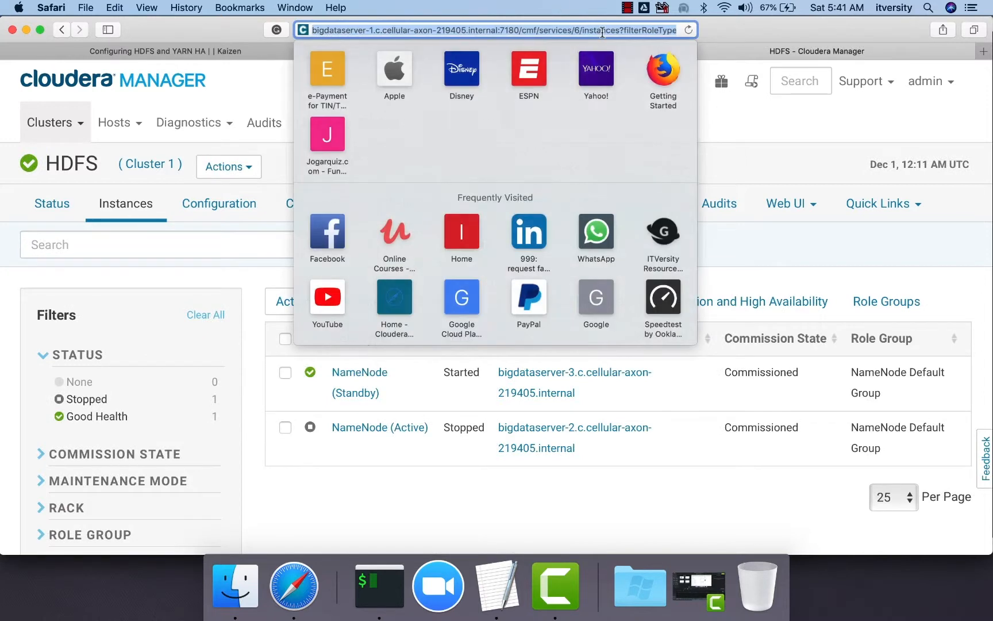
key(Return)
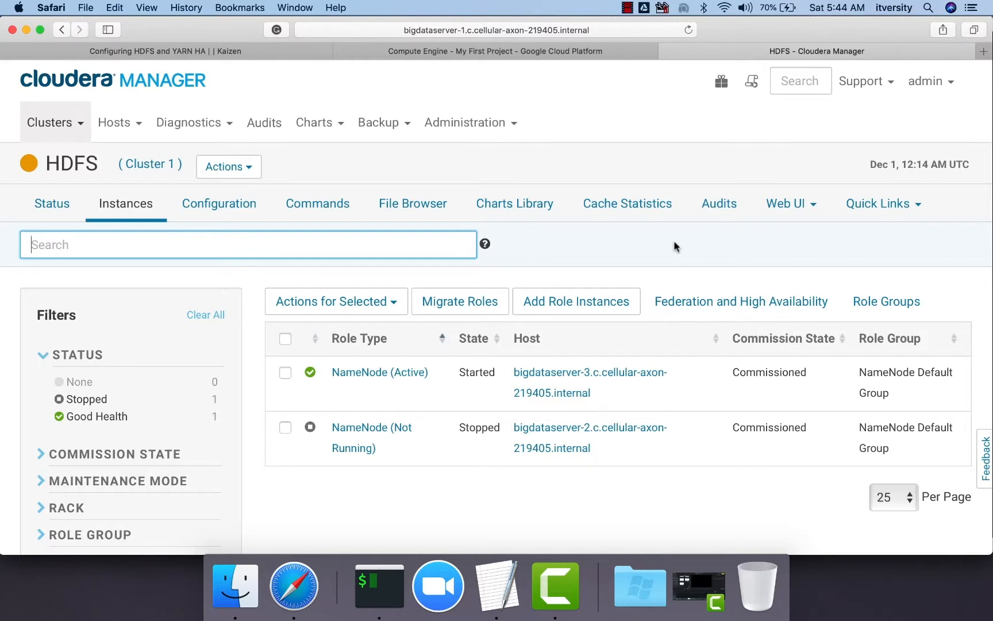
click(548, 270)
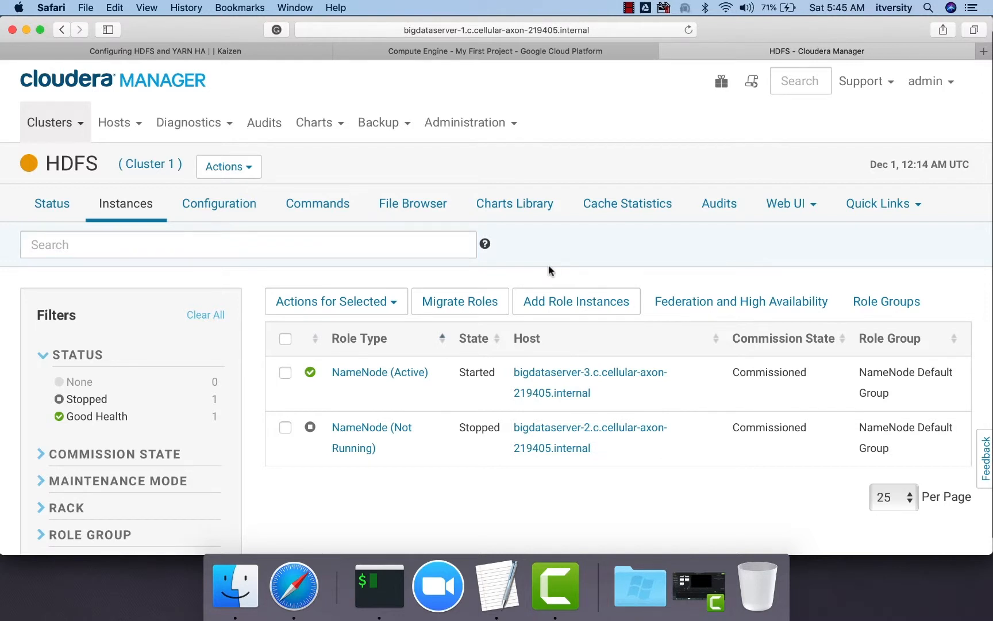
Start the stopped NameNode on bigdataserver-2 and close the command's progress report.
click(285, 429)
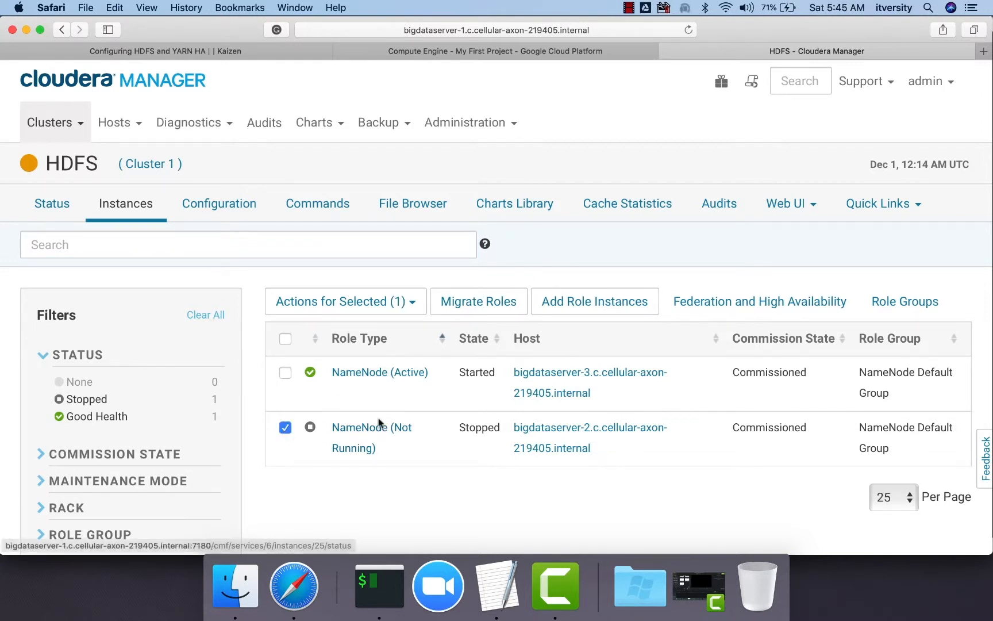
click(410, 305)
click(375, 342)
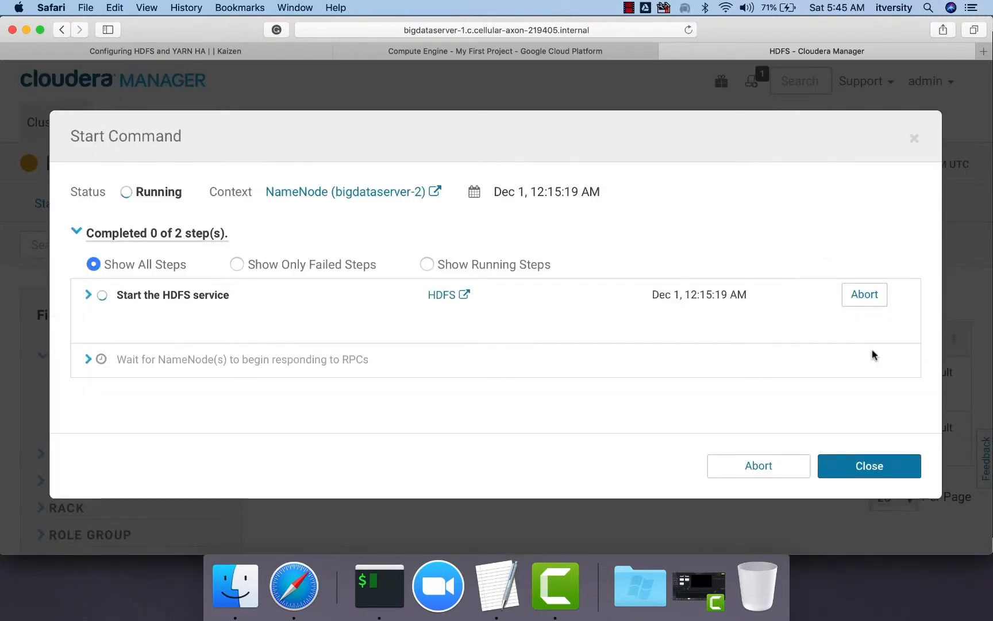
click(869, 465)
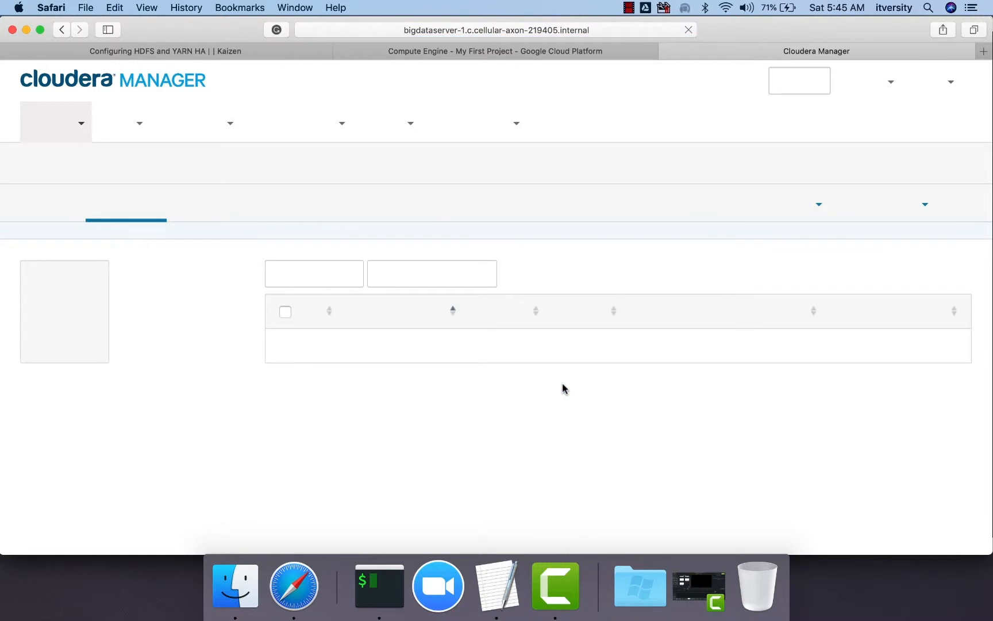